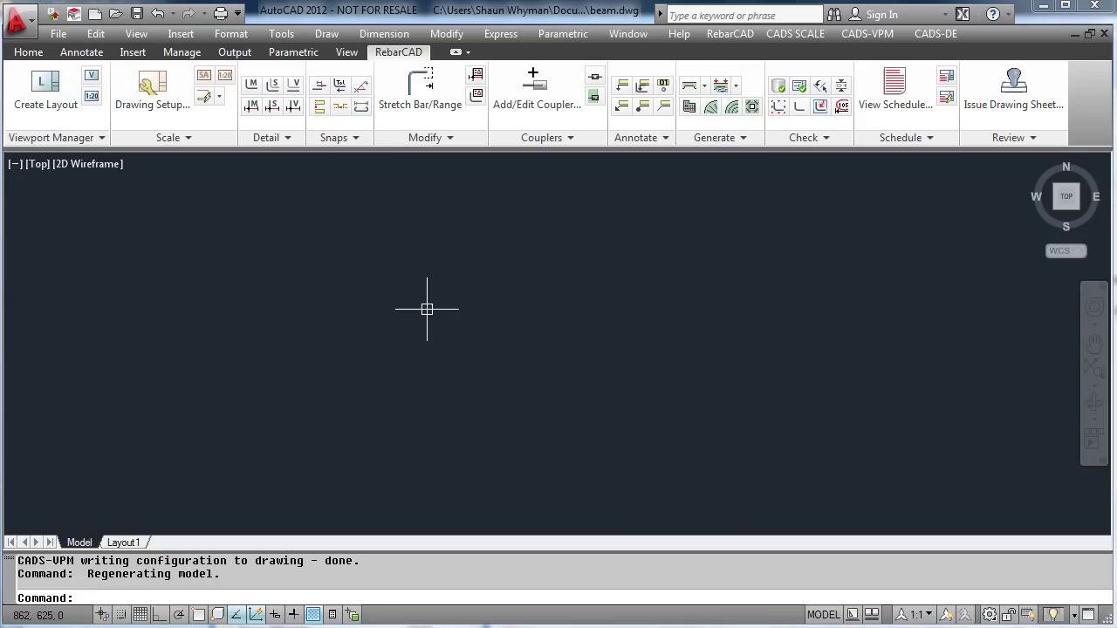
Step: Start creating a layout and set the working scale to 1:20
left_click(50, 98)
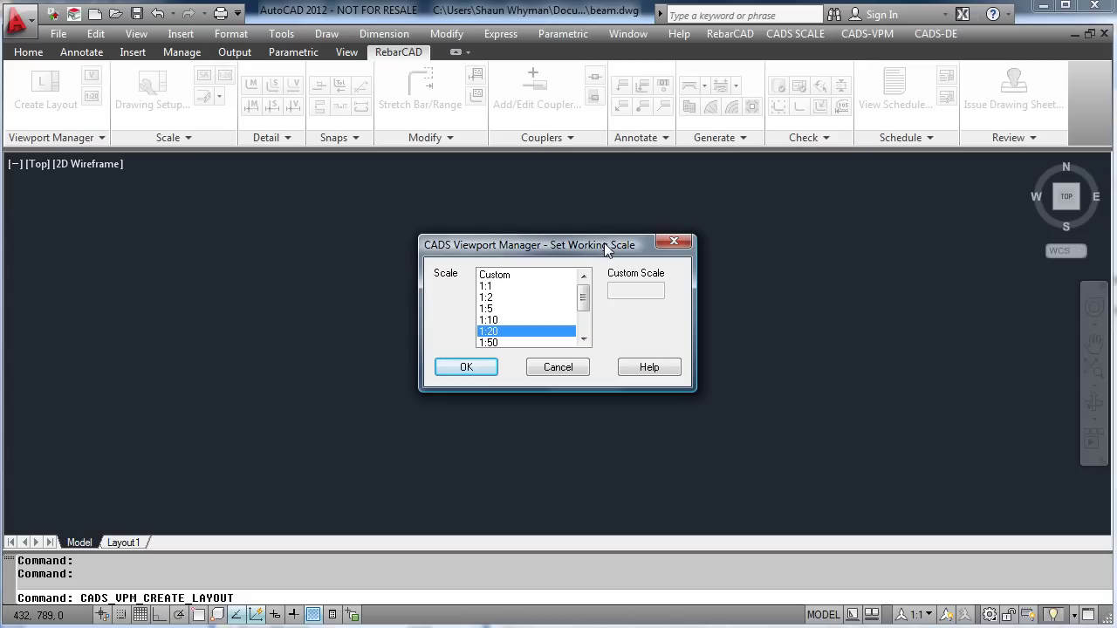
left_click_drag(586, 303, 586, 321)
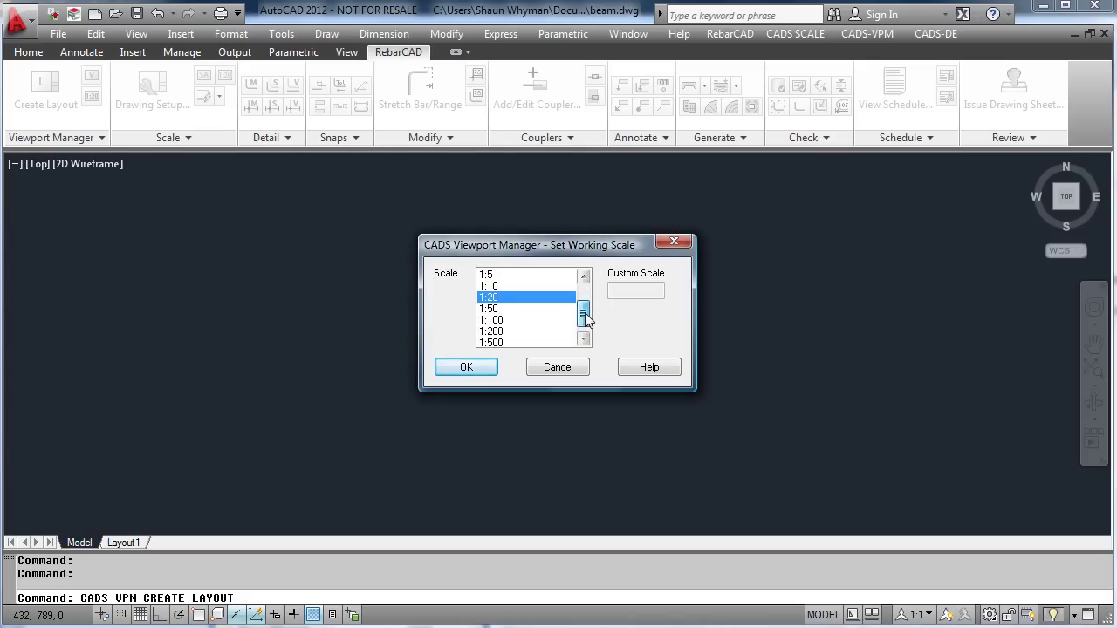
scroll(586, 318, "up", 3)
left_click(476, 370)
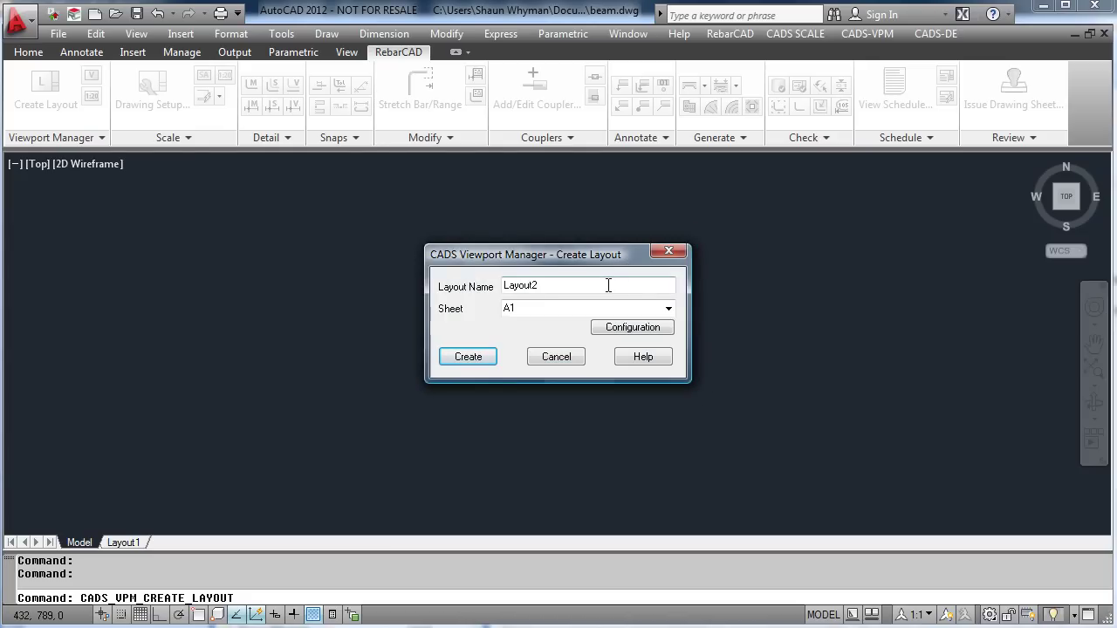
Step: Name the layout 001, keep the A1 sheet size and create it
double_click(608, 285)
type("001")
left_click(671, 312)
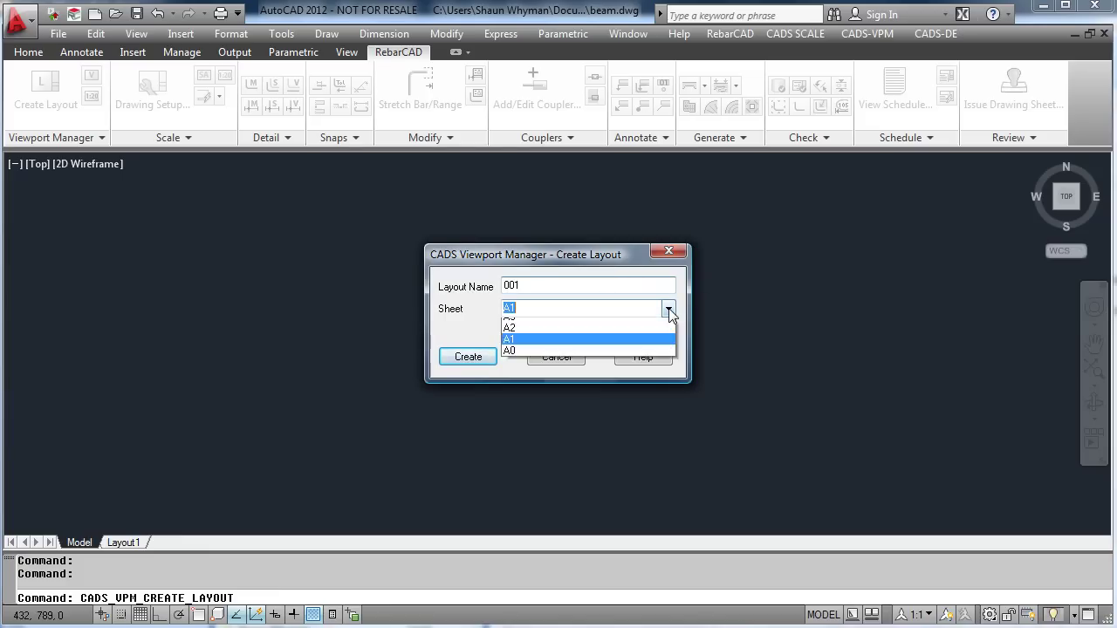
left_click(669, 311)
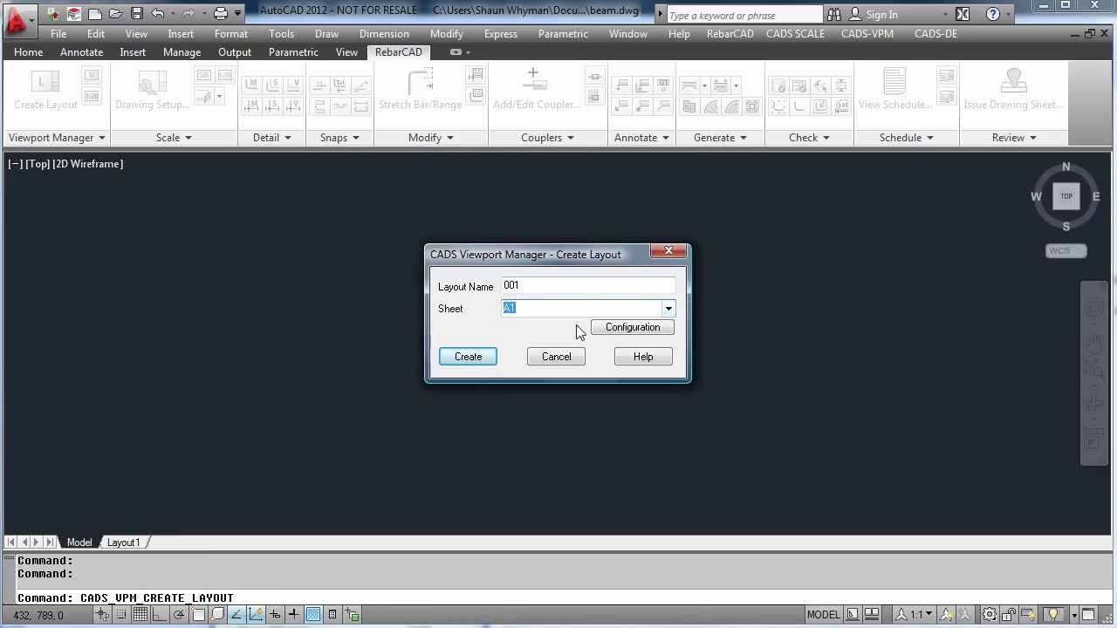
left_click(485, 362)
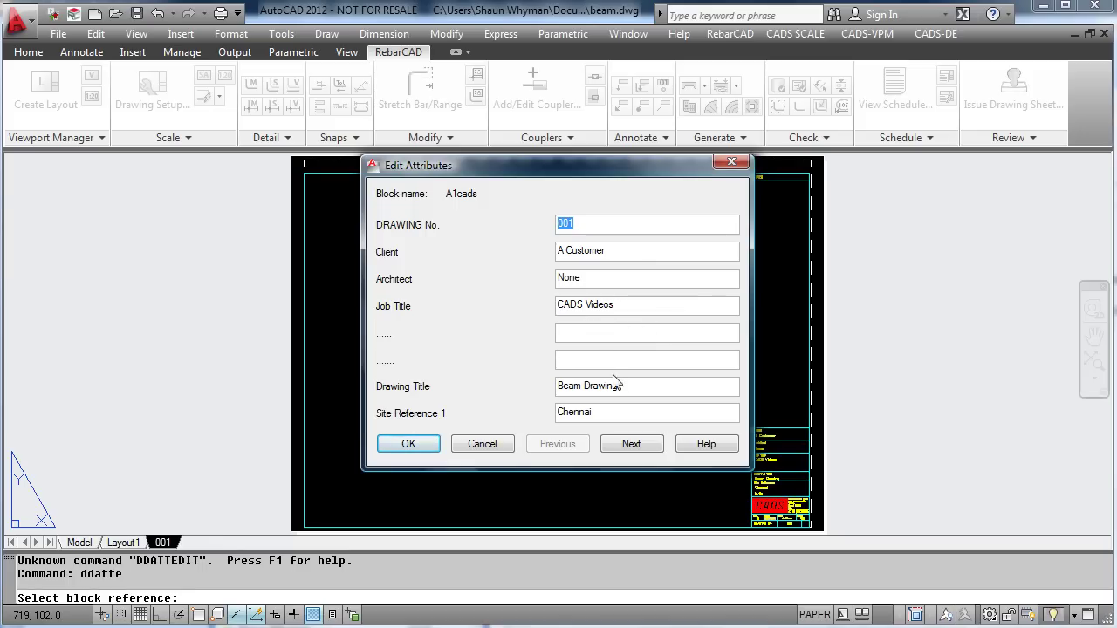
Step: Accept the prefilled attributes of the A1cads title block and inspect the title block on the sheet
left_click(632, 445)
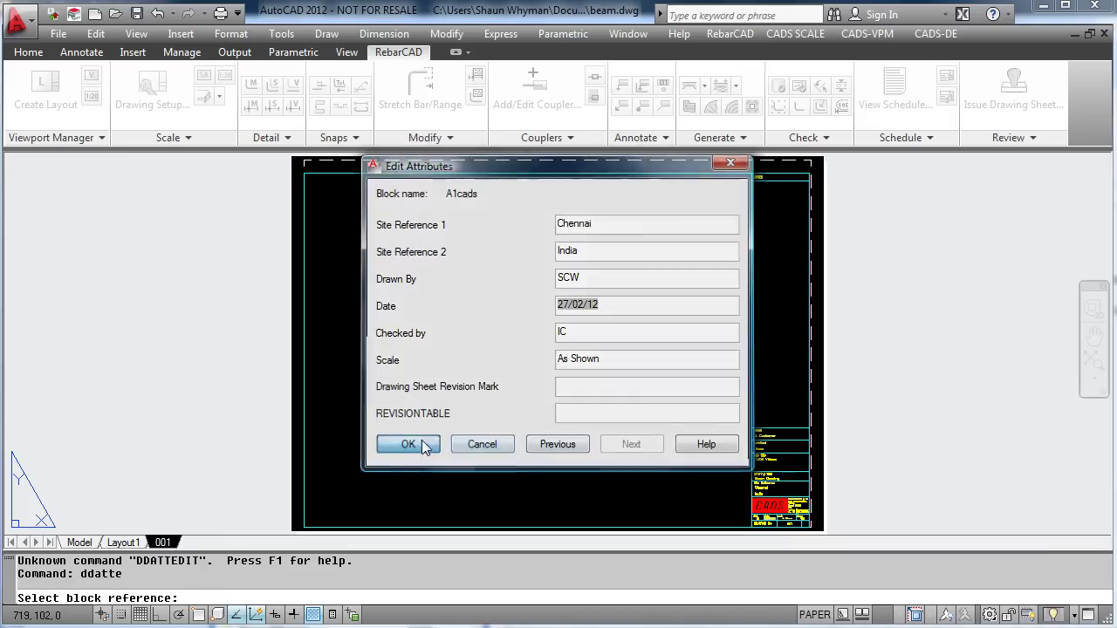
left_click(410, 445)
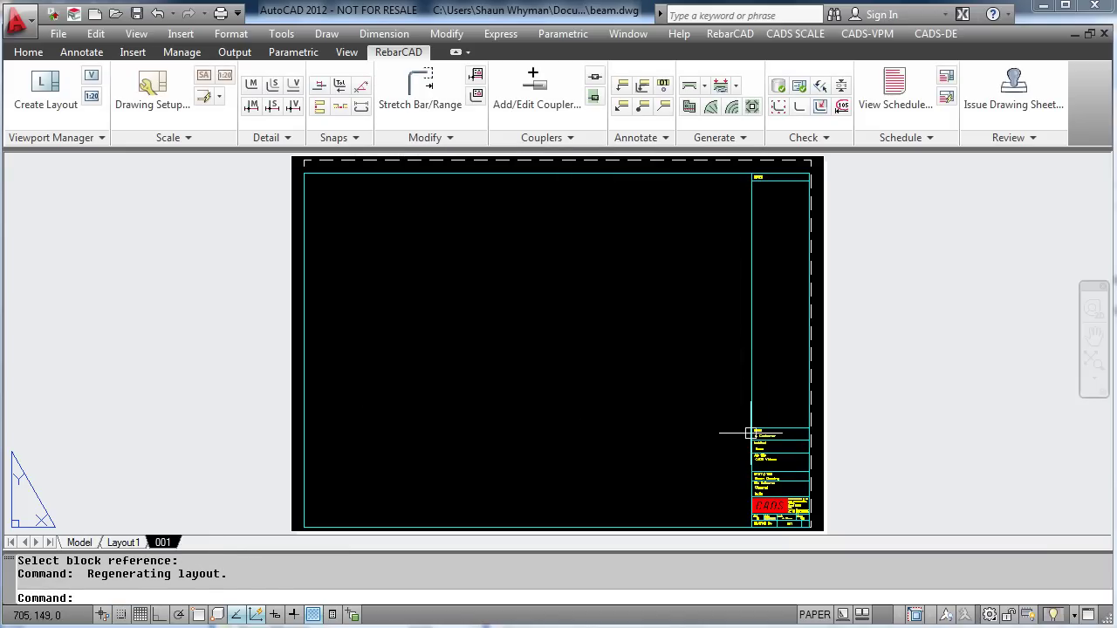
scroll(749, 433, "up", 3)
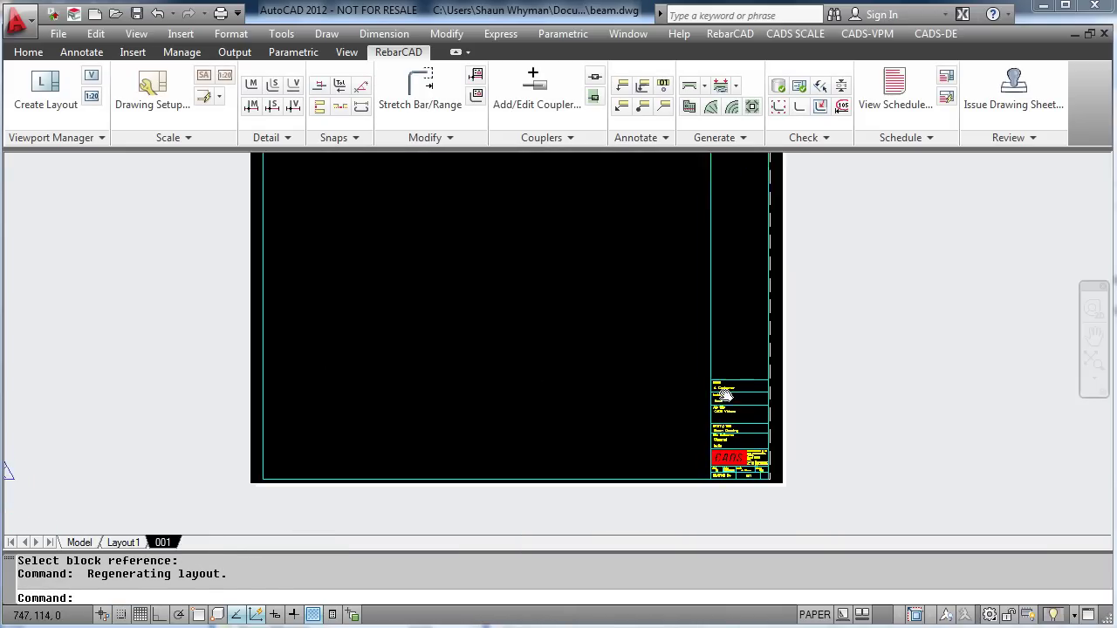
scroll(699, 364, "up", 4)
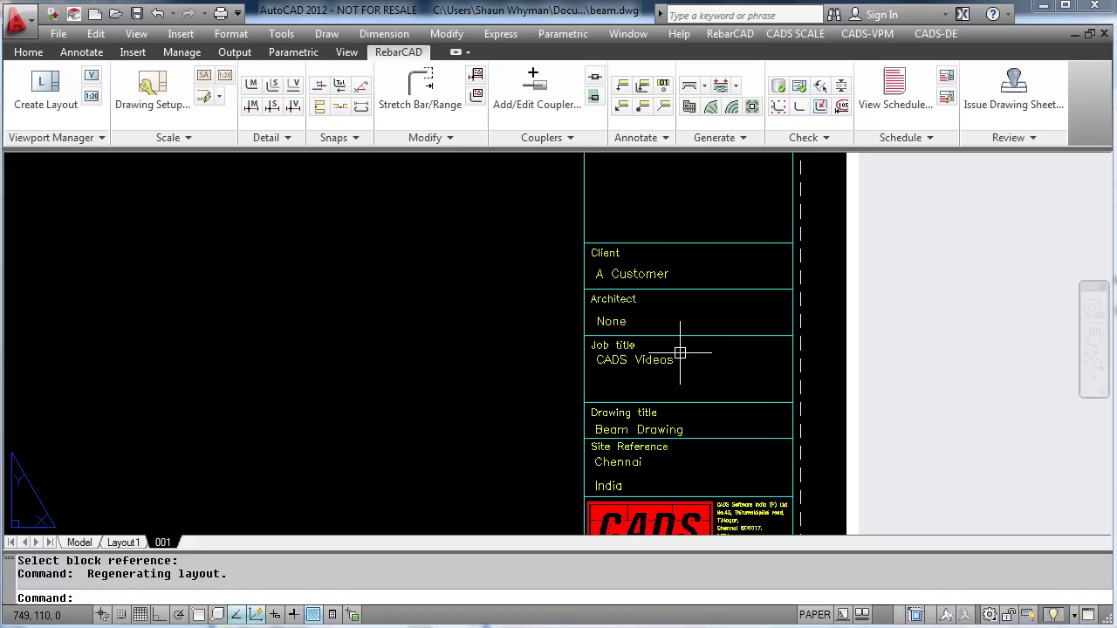
middle_click(524, 351)
middle_click(524, 351)
Step: Delete the unused Layout1 layout and return to model space
key("Escape")
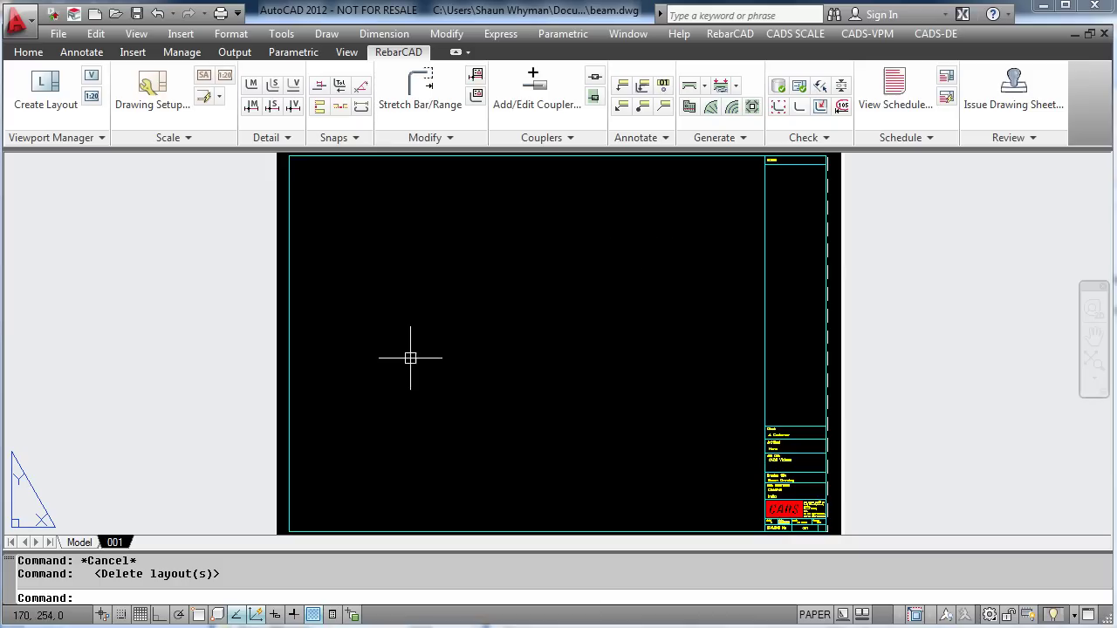
left_click(78, 543)
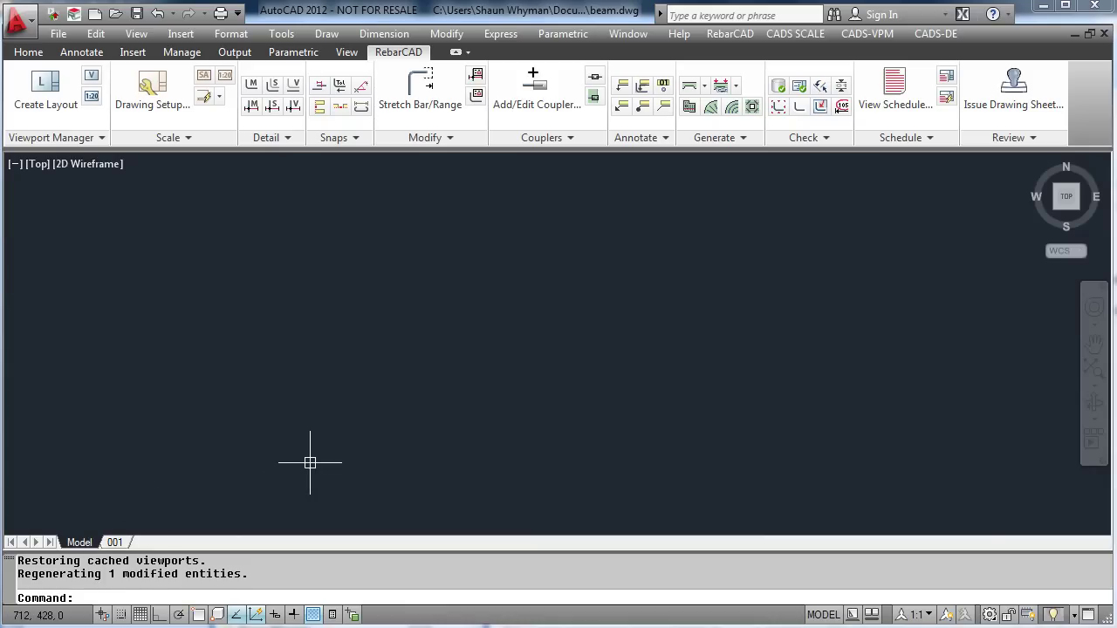
Step: Insert the drawing file beam1.dwg into model space at an insertion point picked on screen
left_click(27, 55)
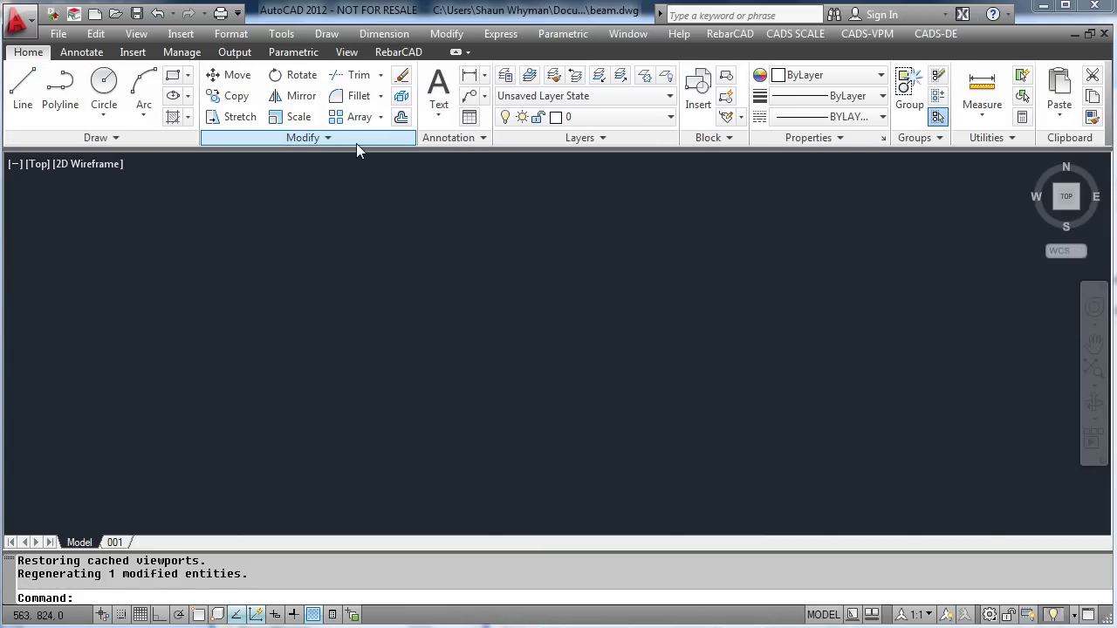
left_click(698, 96)
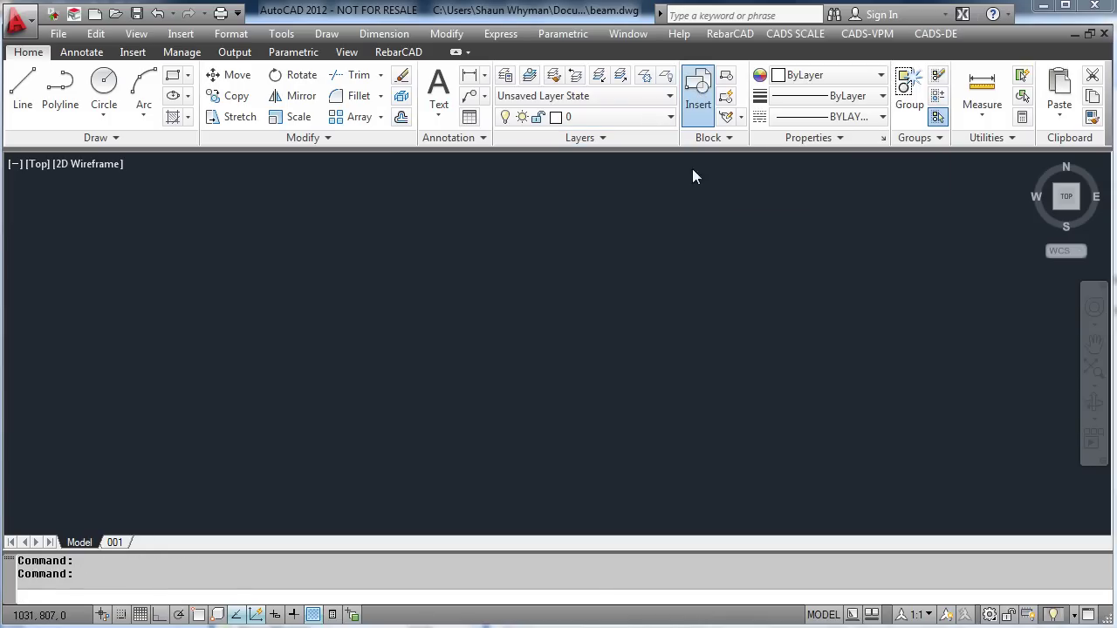
left_click(683, 278)
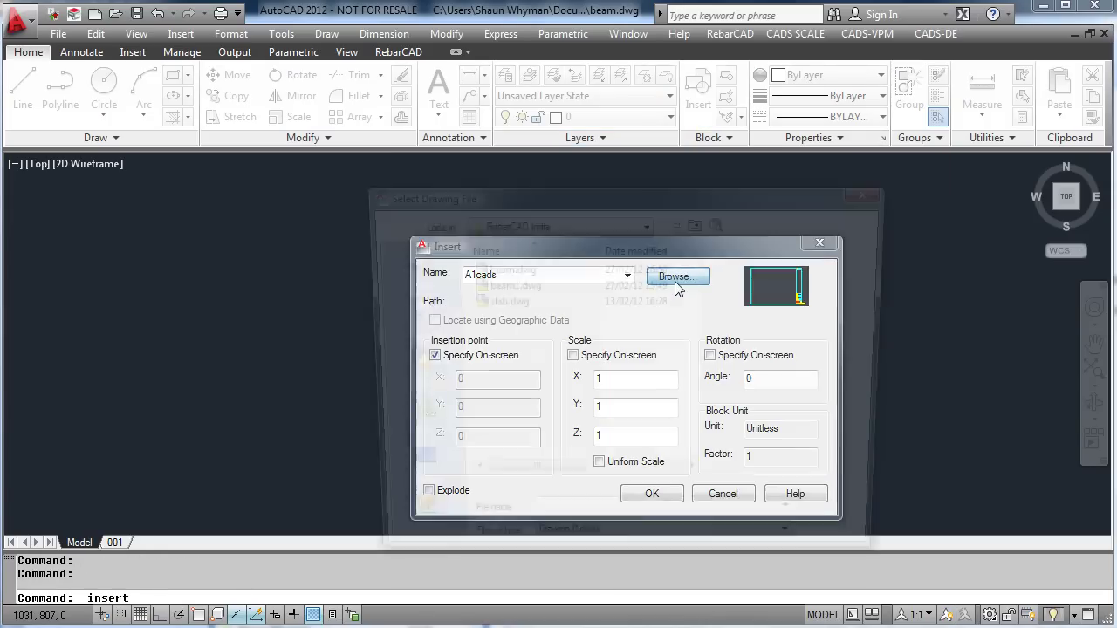
left_click(539, 287)
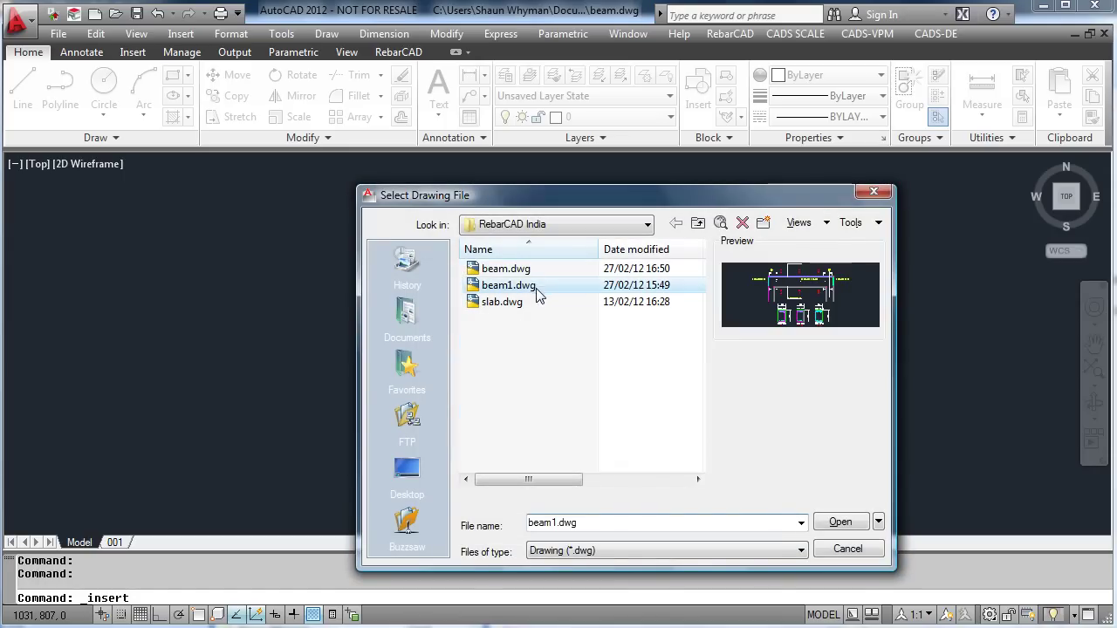
left_click(841, 524)
left_click(664, 493)
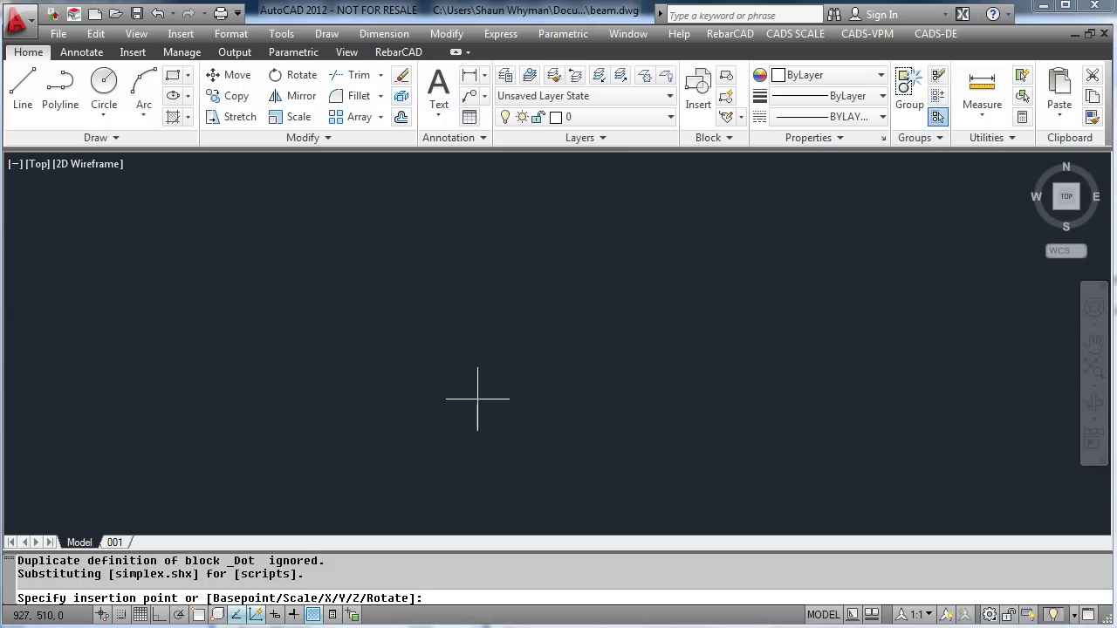
left_click(312, 447)
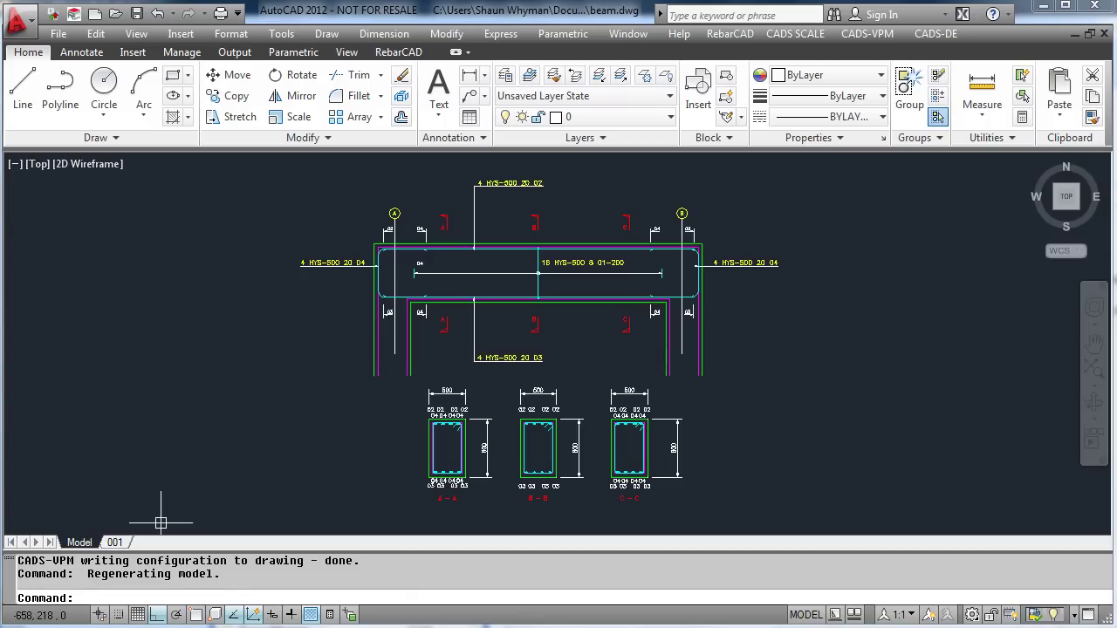
Step: Create a rectangular 1:20 viewport on layout 001, spanning the upper part of the sheet up to the title block column
left_click(114, 542)
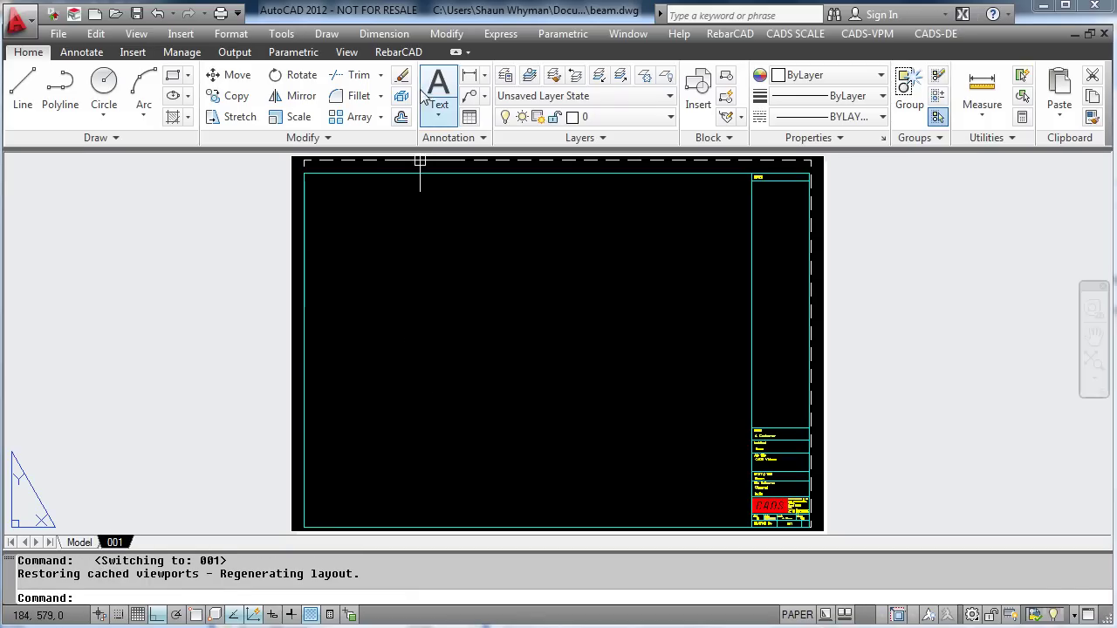
left_click(402, 52)
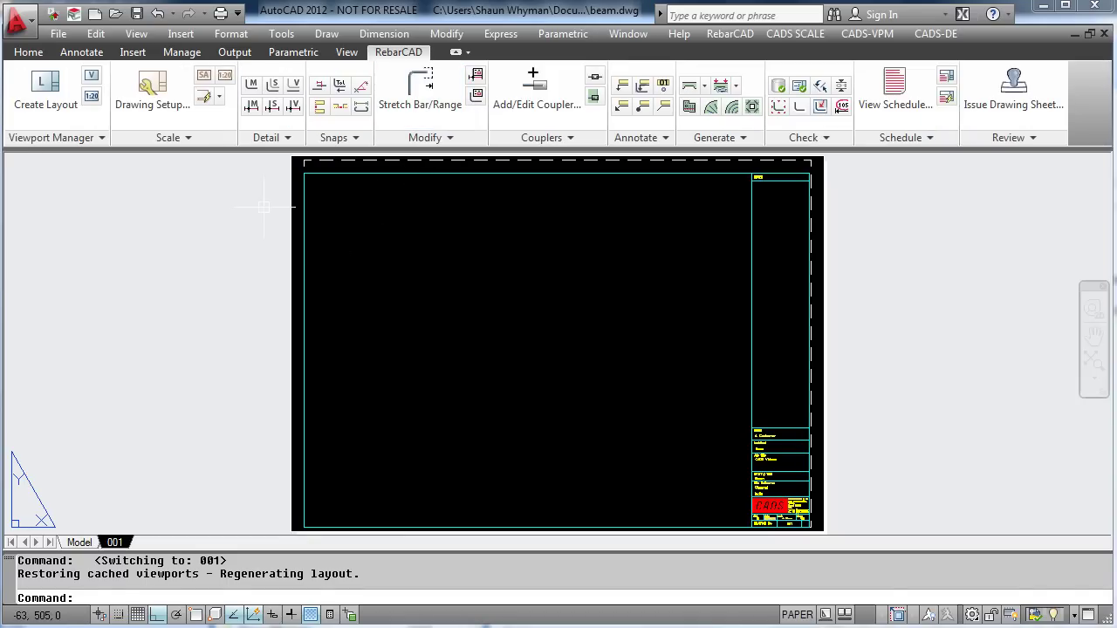
left_click(91, 77)
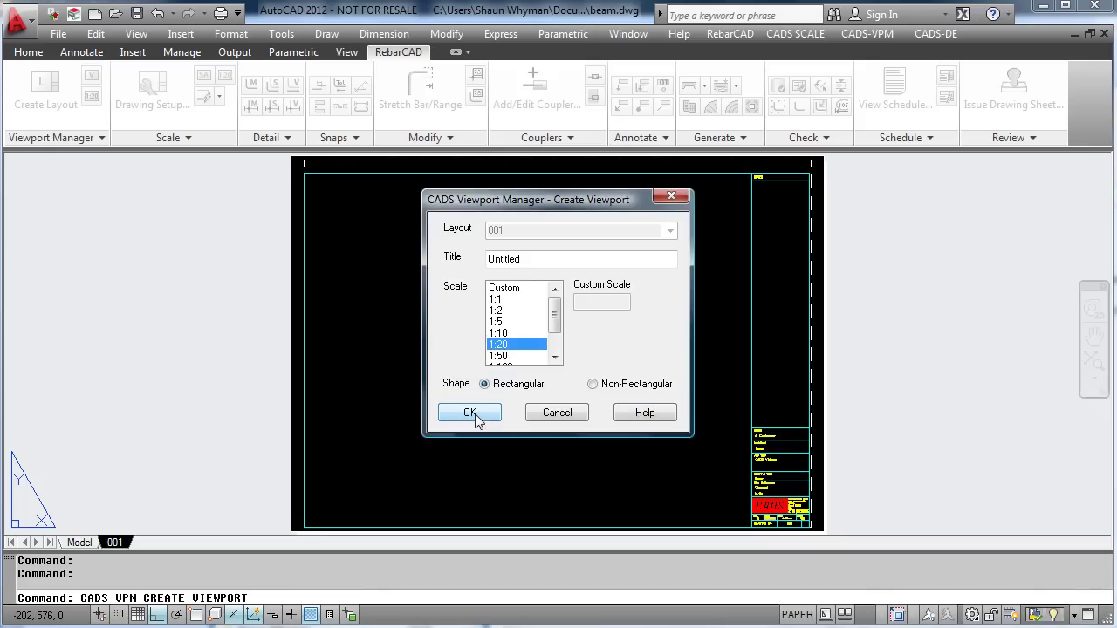
left_click(475, 415)
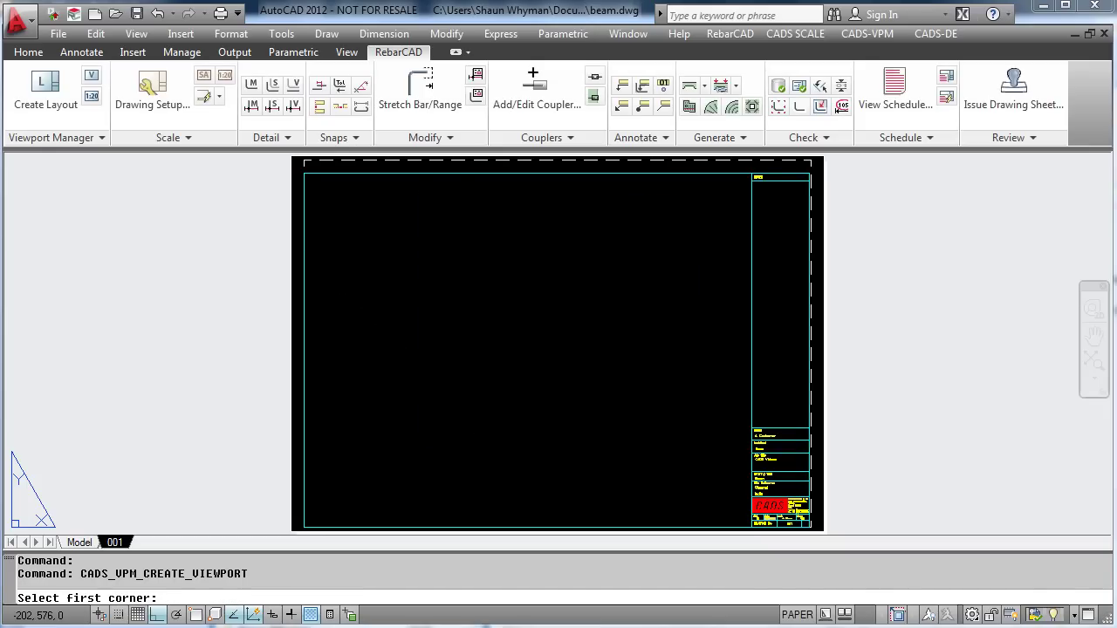
left_click(307, 172)
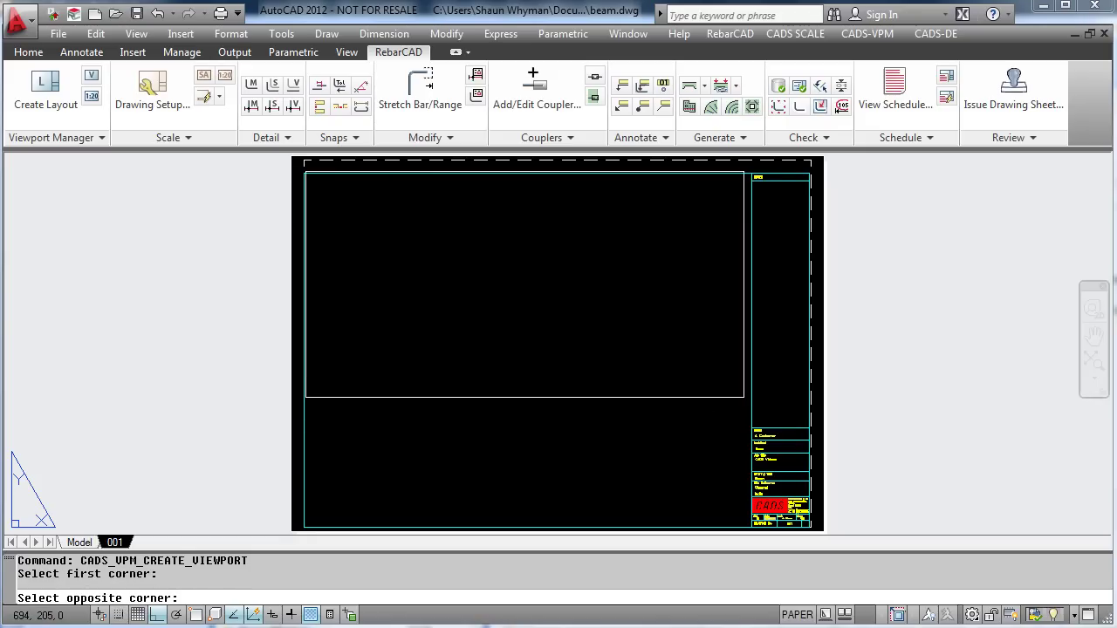
left_click(745, 397)
Step: Turn Ortho off and place the 1:20 viewport frame around the beam elevation and its sections in model space
key("ctrl+Page_Up")
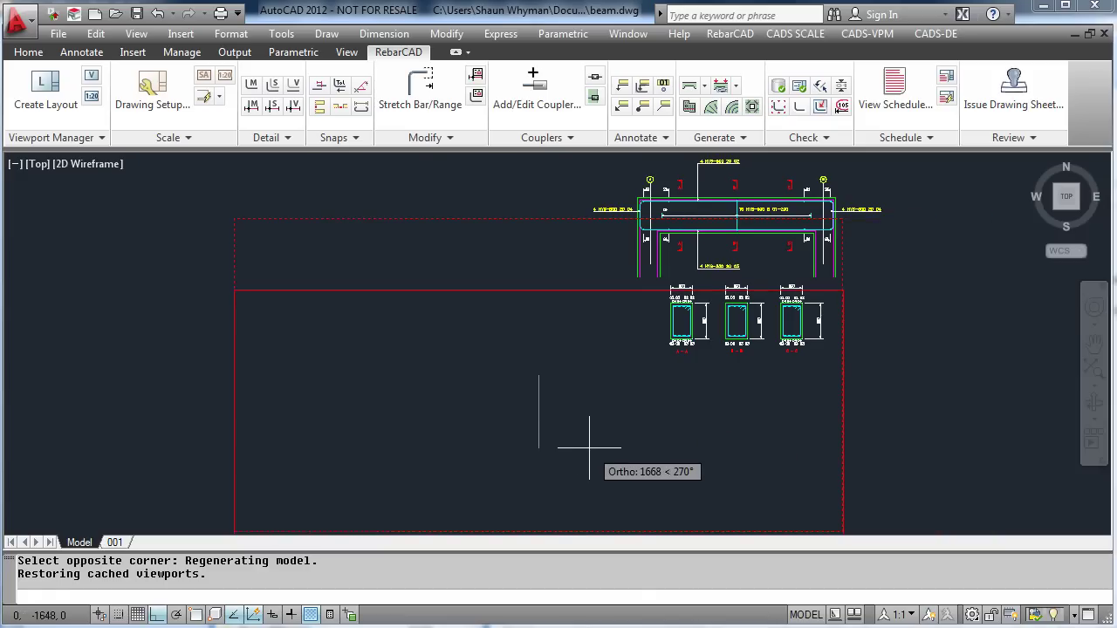
key("F8")
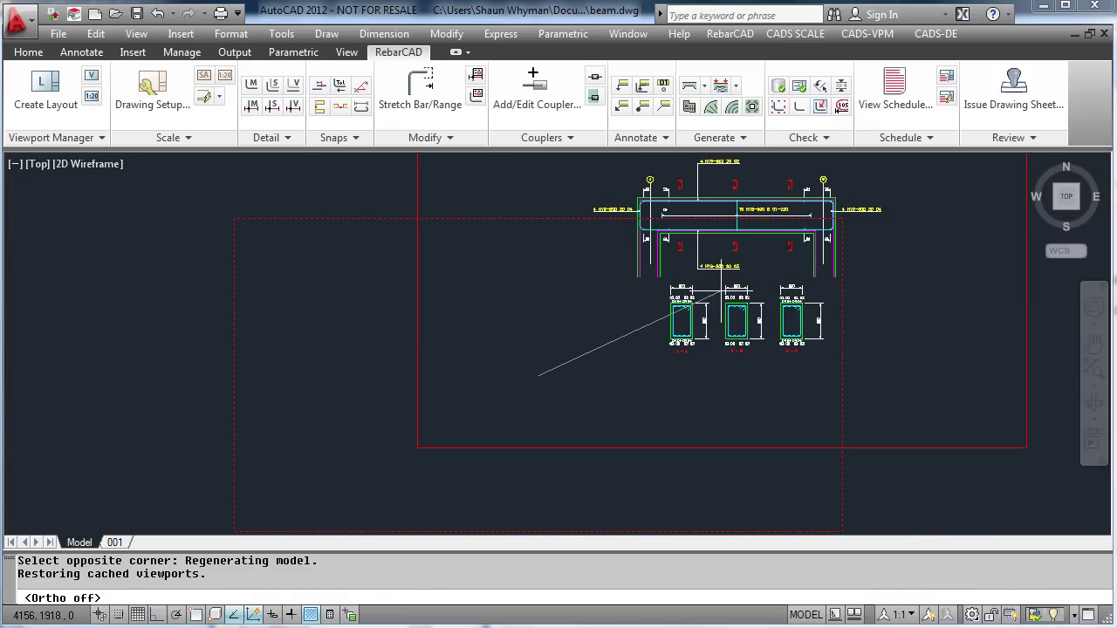
key("ctrl+Page_Down")
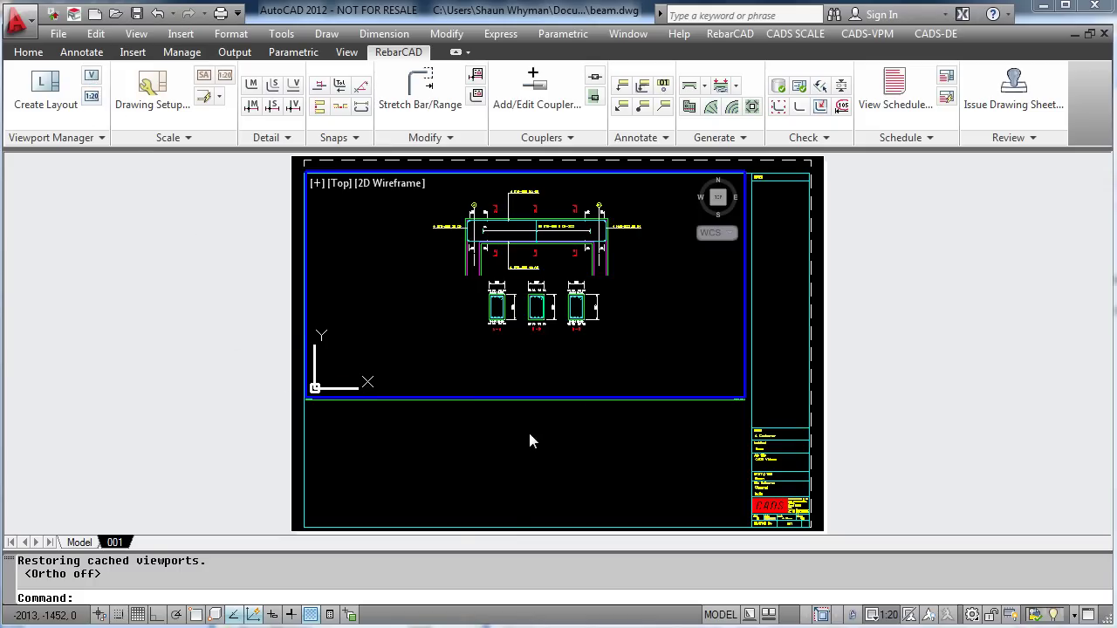
Step: Create a rectangular 1:10 viewport on layout 001, filling the sheet area below the 1:20 viewport
left_click(510, 334)
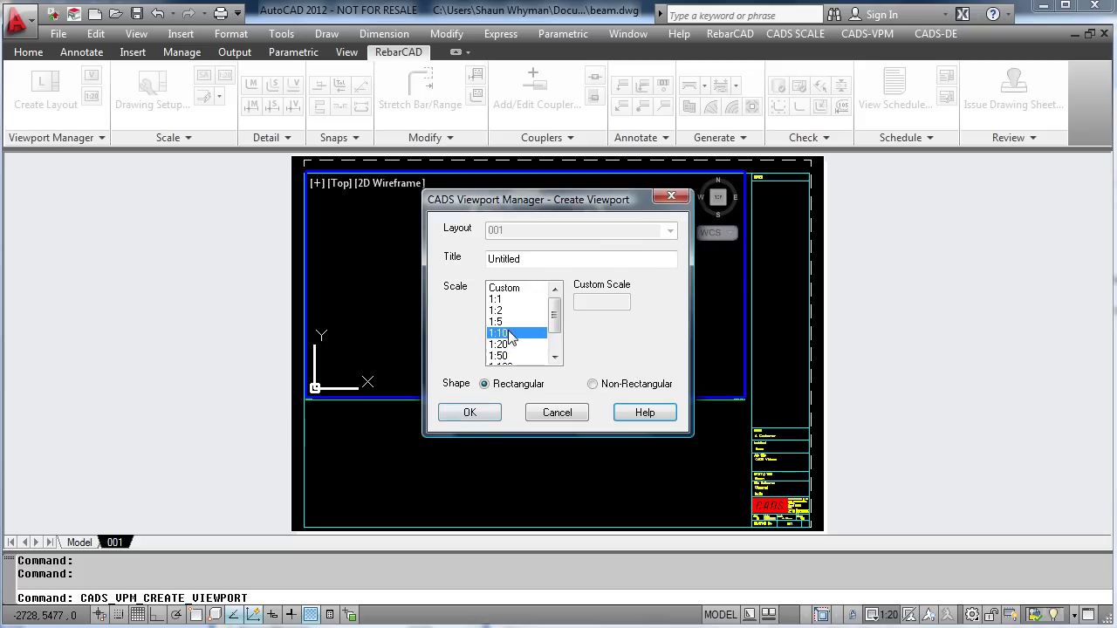
left_click(470, 412)
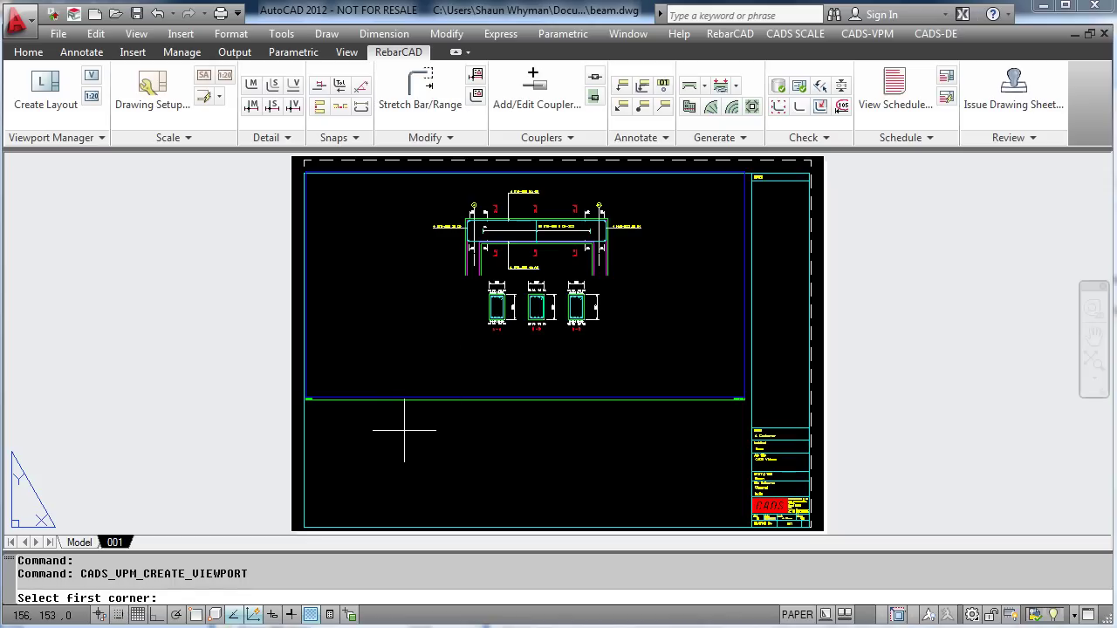
left_click(304, 402)
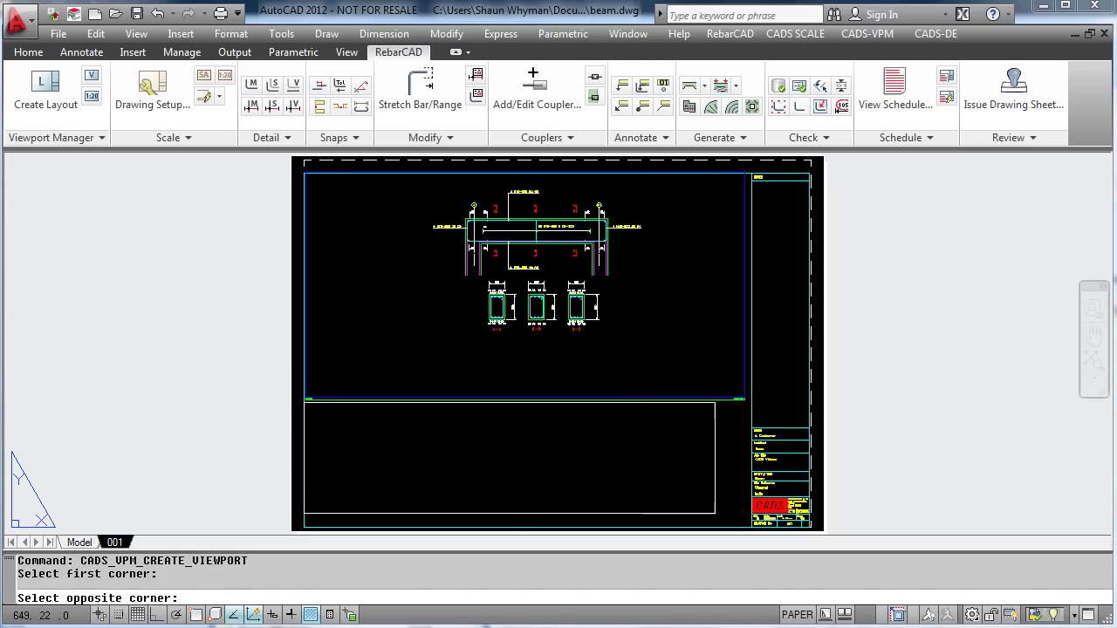
left_click(748, 527)
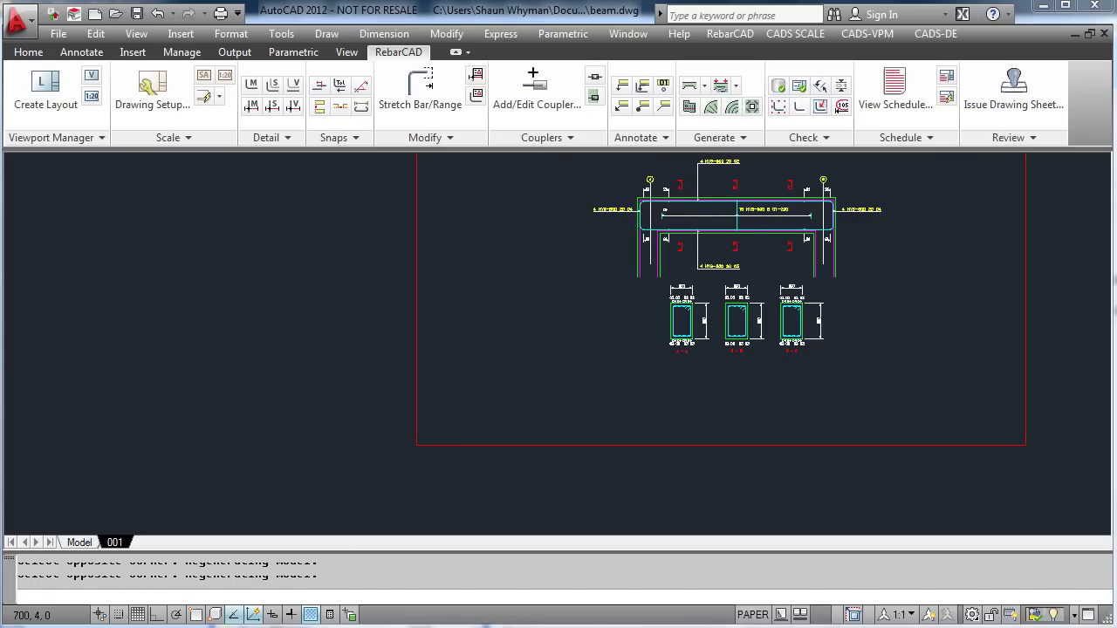
Step: Place the 1:10 viewport frame in the empty area below the 1:20 frame in the model and return to model space
scroll(679, 460, "down", 2)
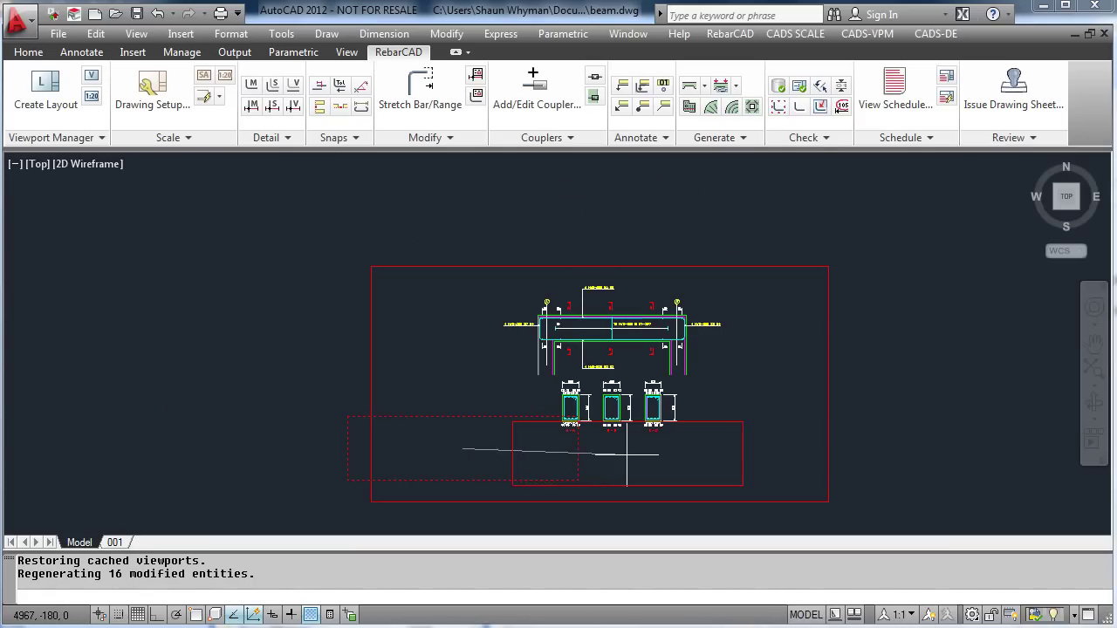
middle_click_drag(616, 457, 601, 324)
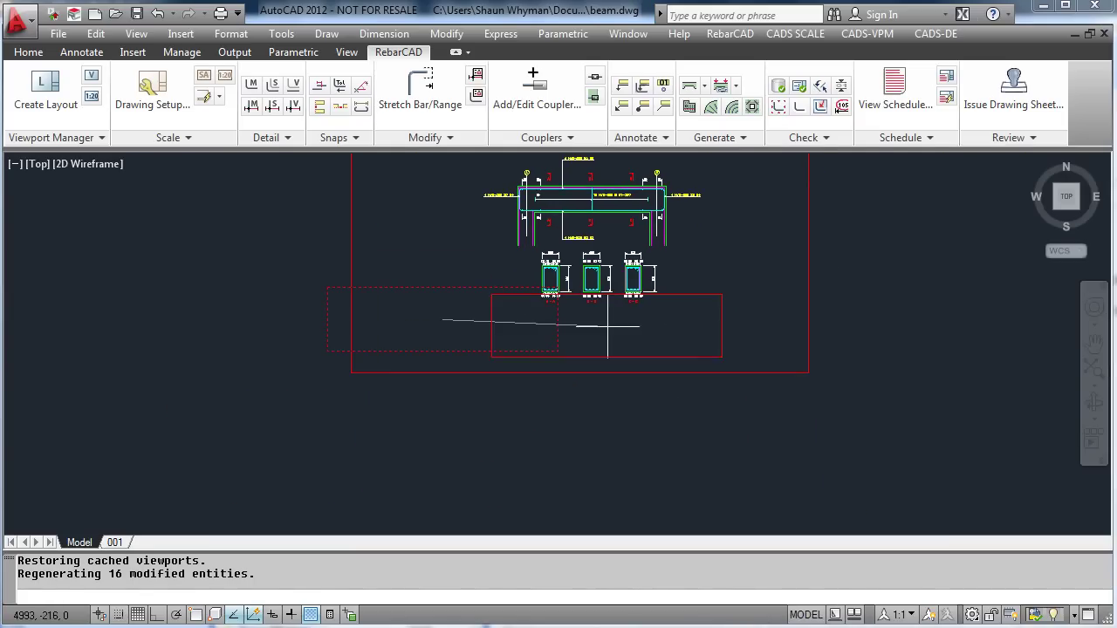
left_click(599, 411)
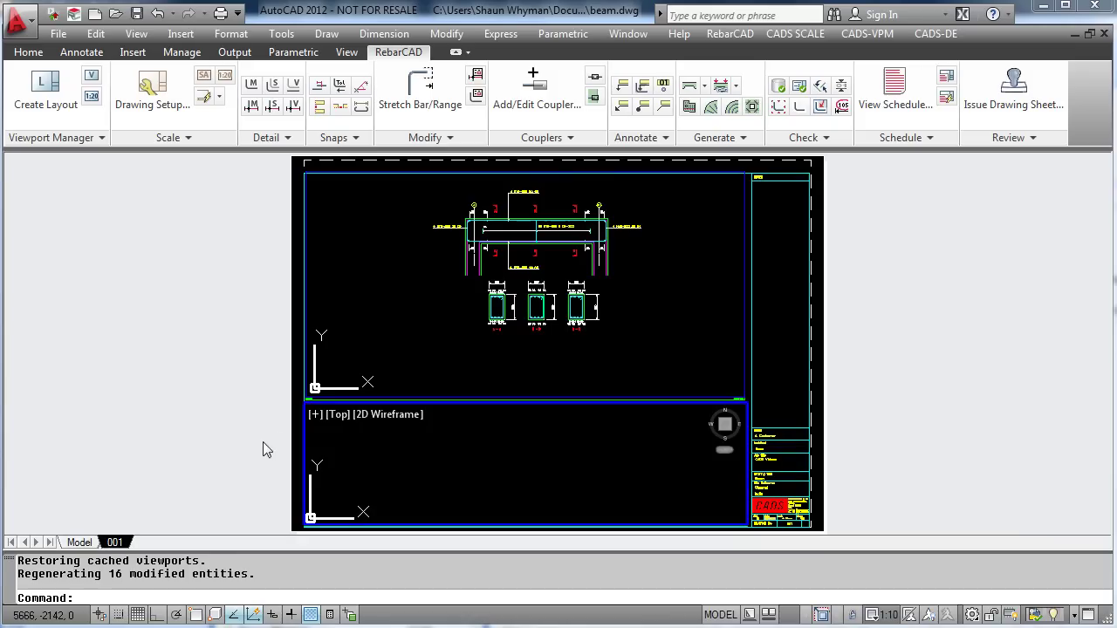
key("Escape")
key("Escape")
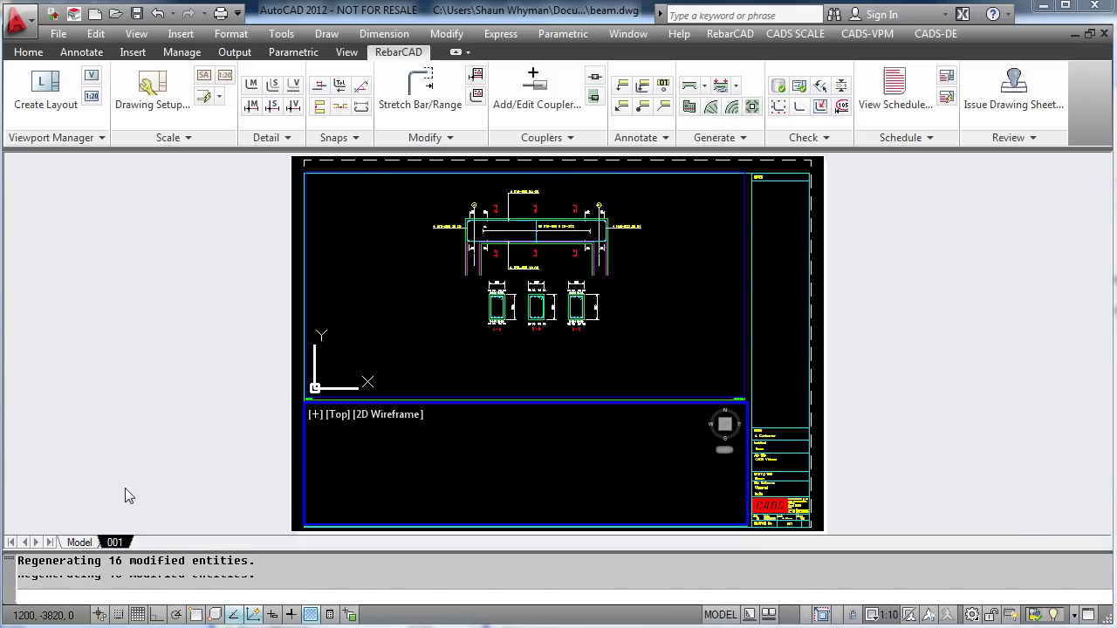
key("ctrl+Page_Up")
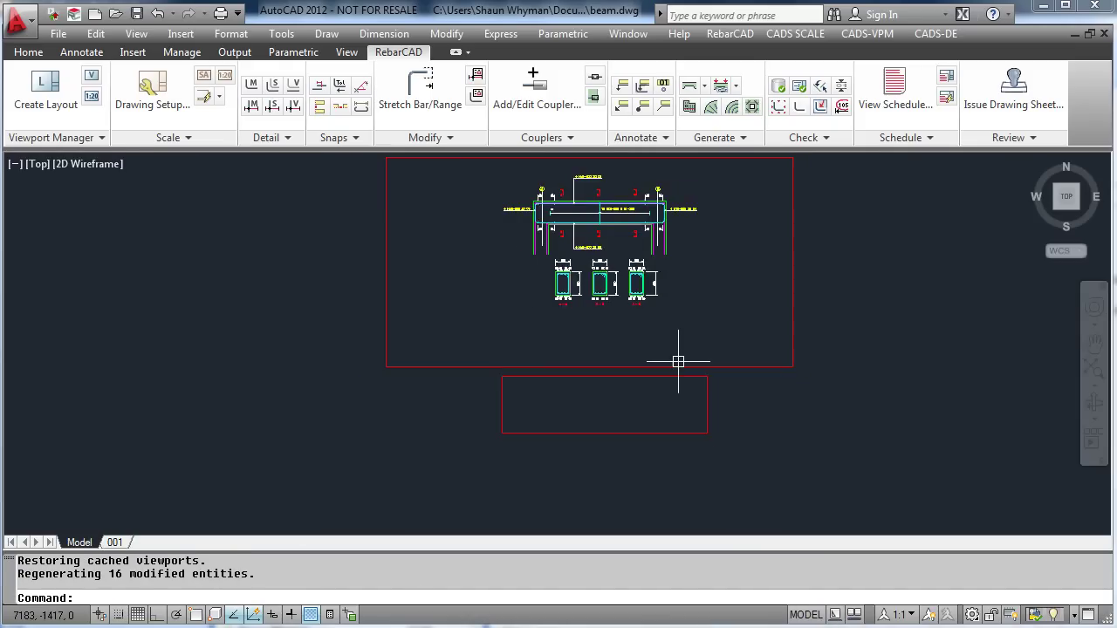
Step: Move sections A-A, B-B and C-C straight down with Ortho on, into the 1:10 viewport frame in model space
scroll(678, 361, "up", 2)
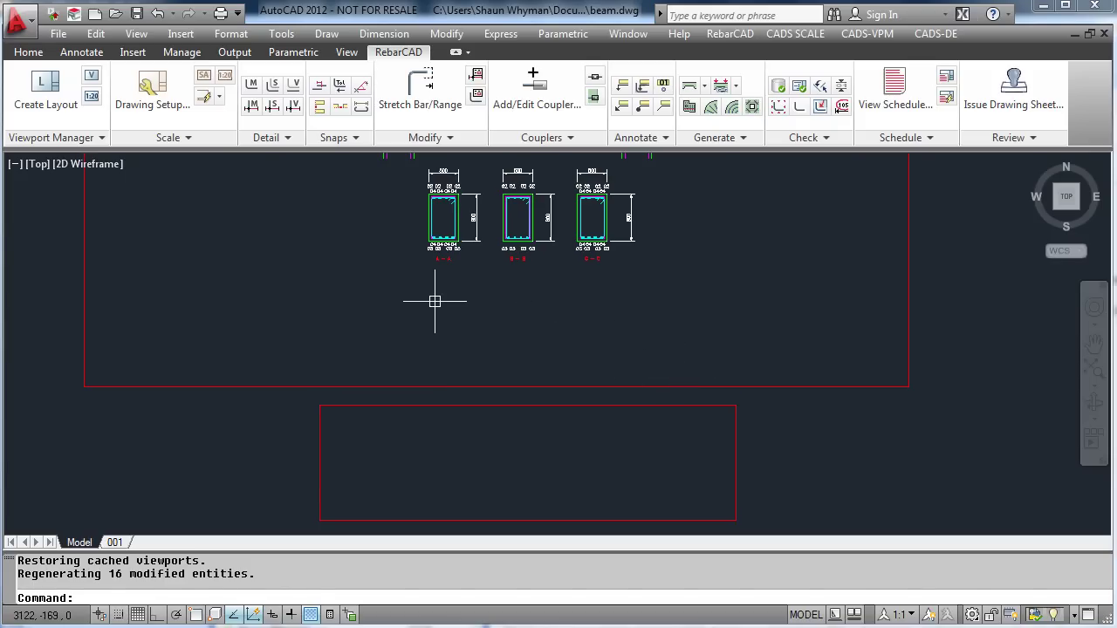
left_click(386, 297)
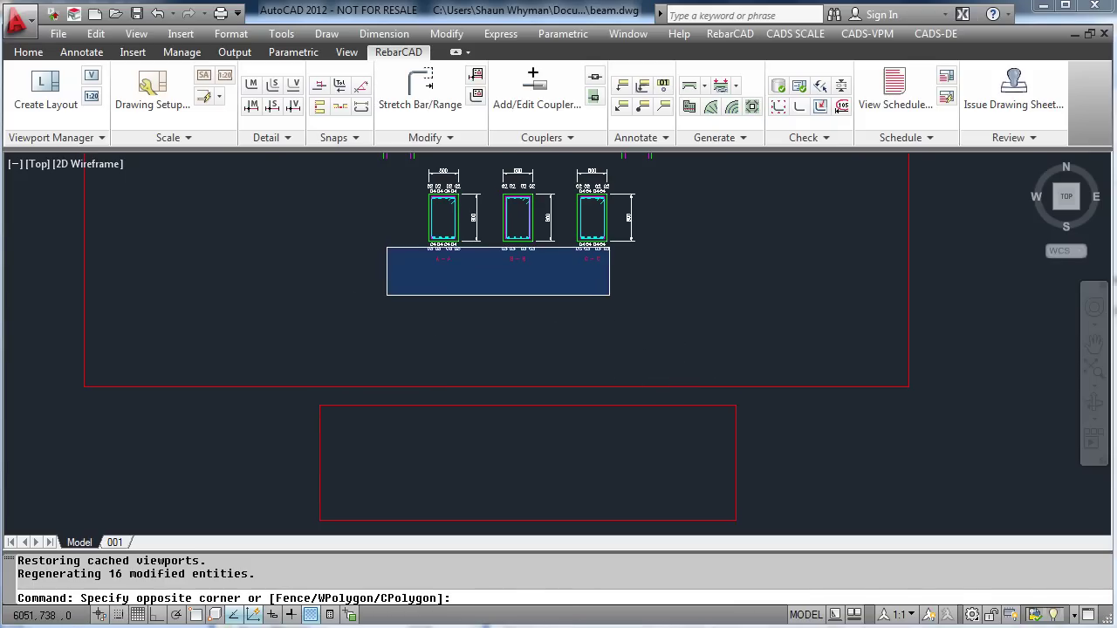
left_click(661, 158)
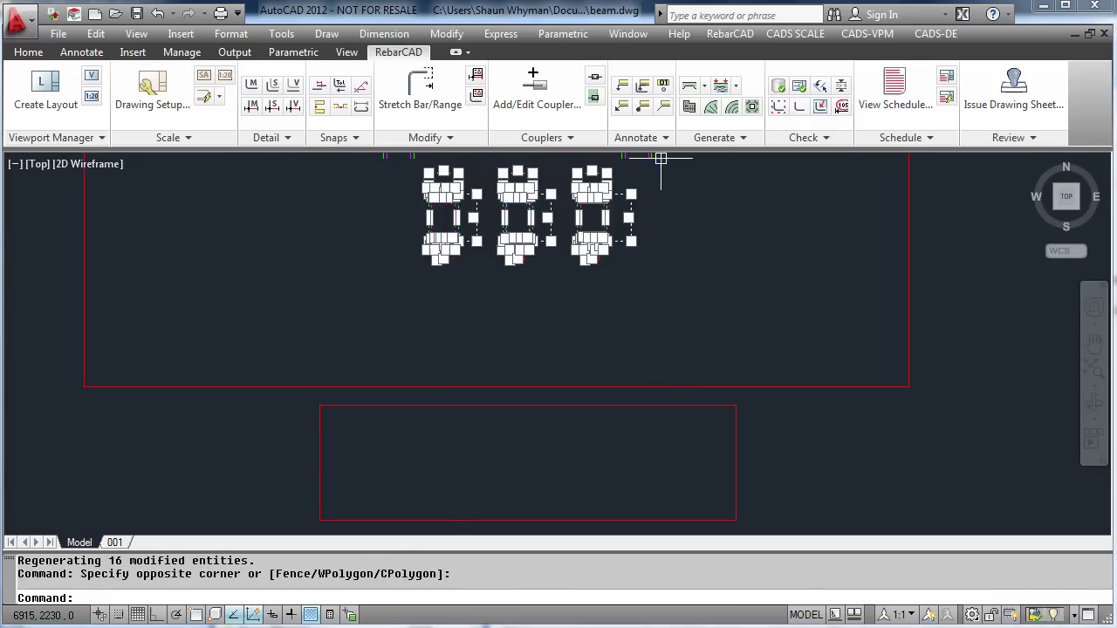
type("m")
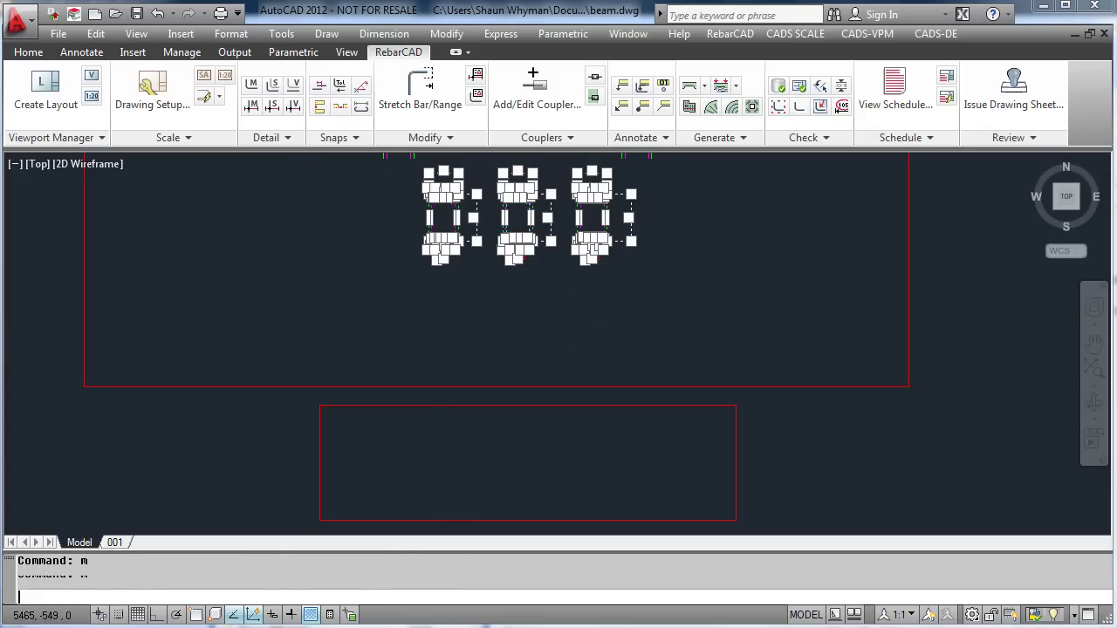
key("Return")
left_click(521, 215)
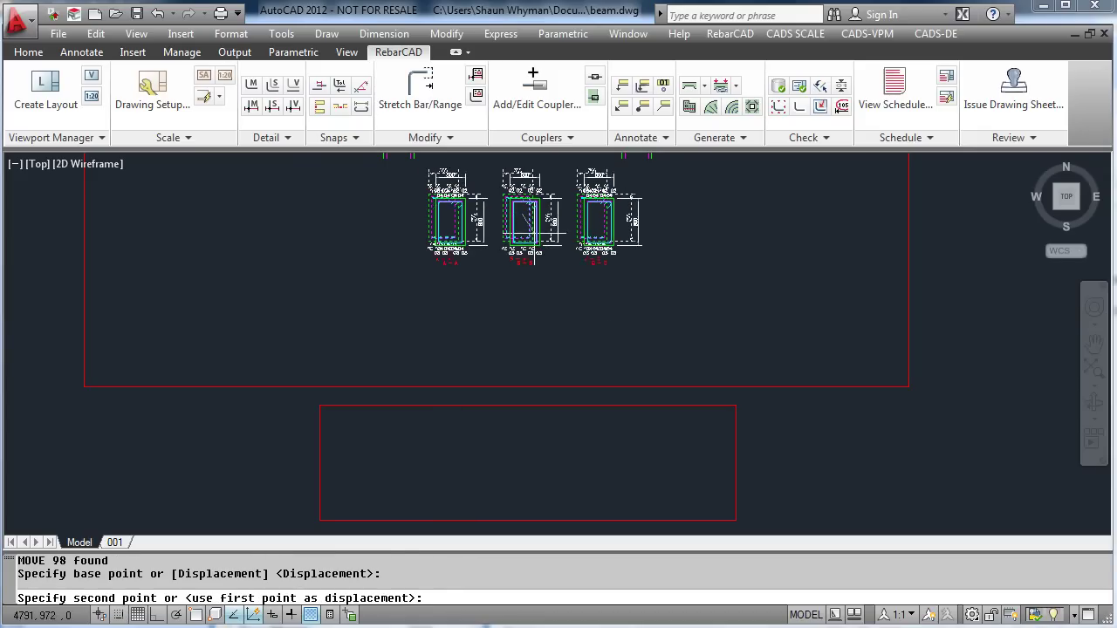
key("F8")
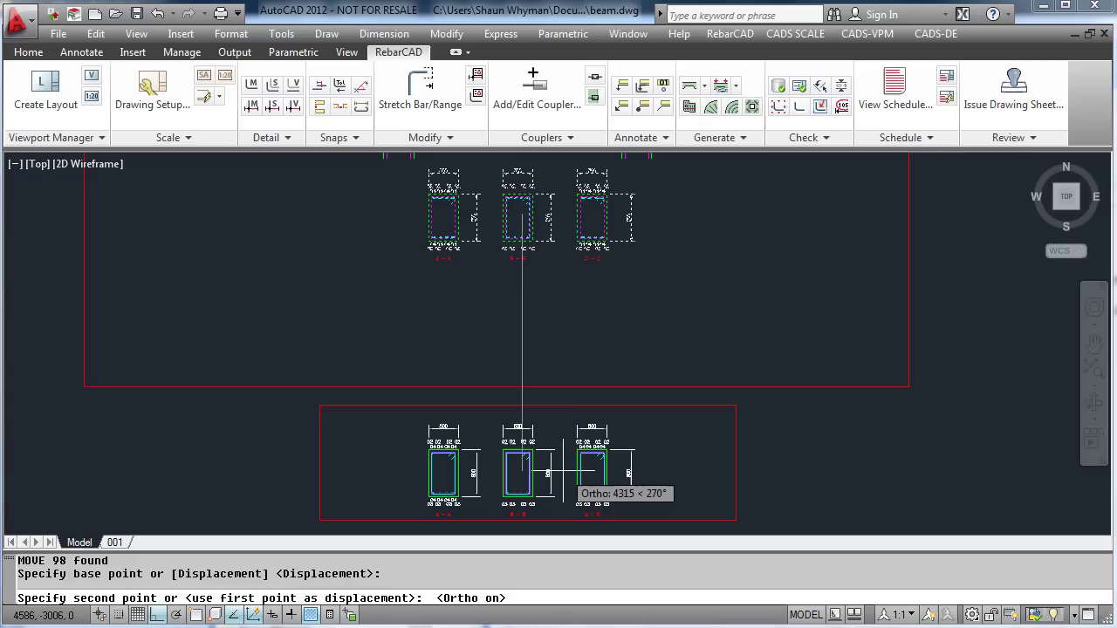
left_click(566, 467)
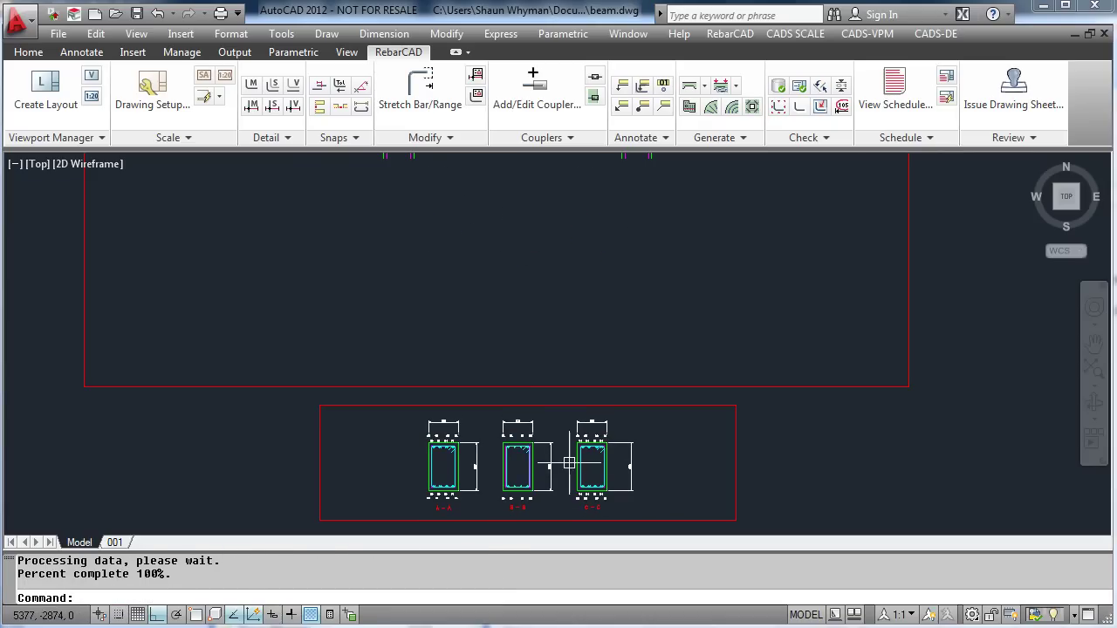
Step: Narrow the 1:10 viewport on layout 001 by stretching its title-block-side edge to between sections B-B and C-C
scroll(535, 456, "up", 3)
middle_click_drag(531, 438, 521, 349)
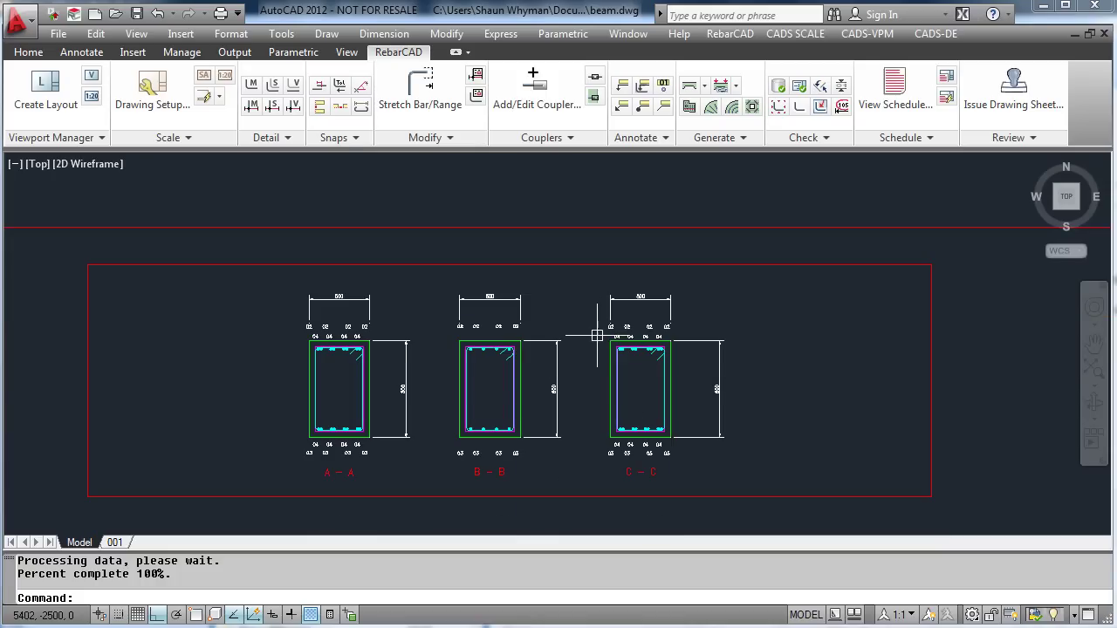
left_click(118, 543)
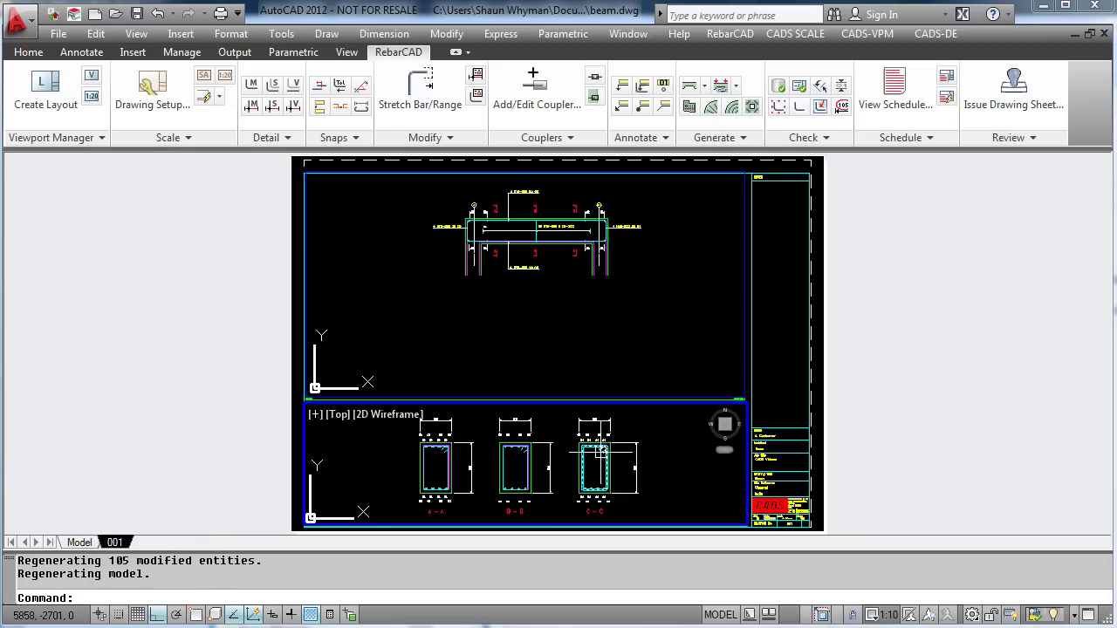
double_click(748, 425)
scroll(681, 461, "up", 2)
middle_click_drag(681, 461, 666, 357)
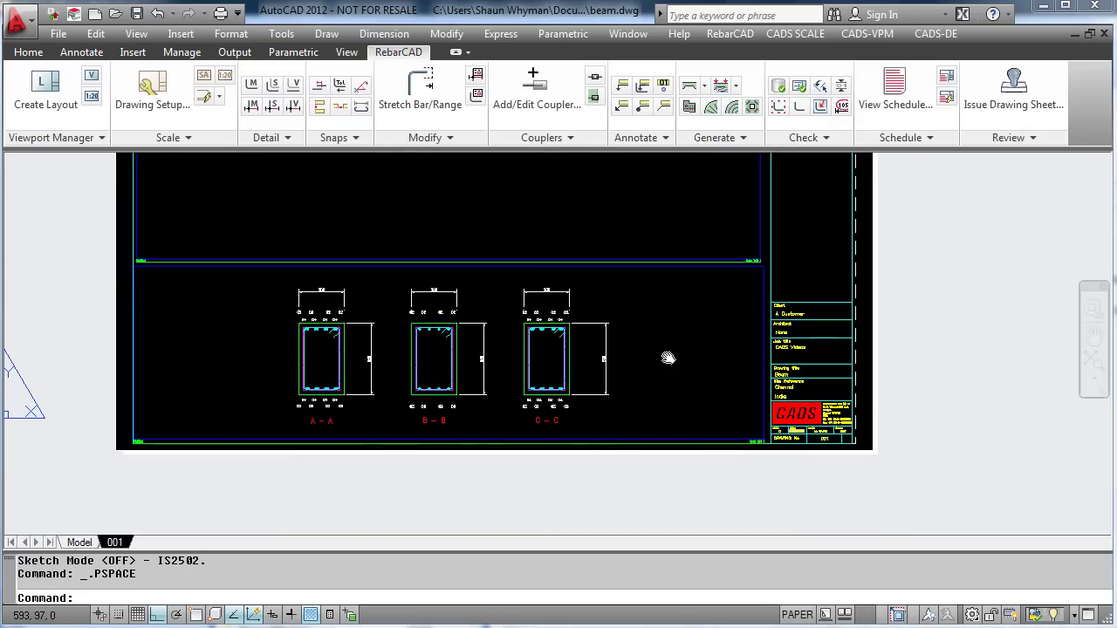
left_click(760, 301)
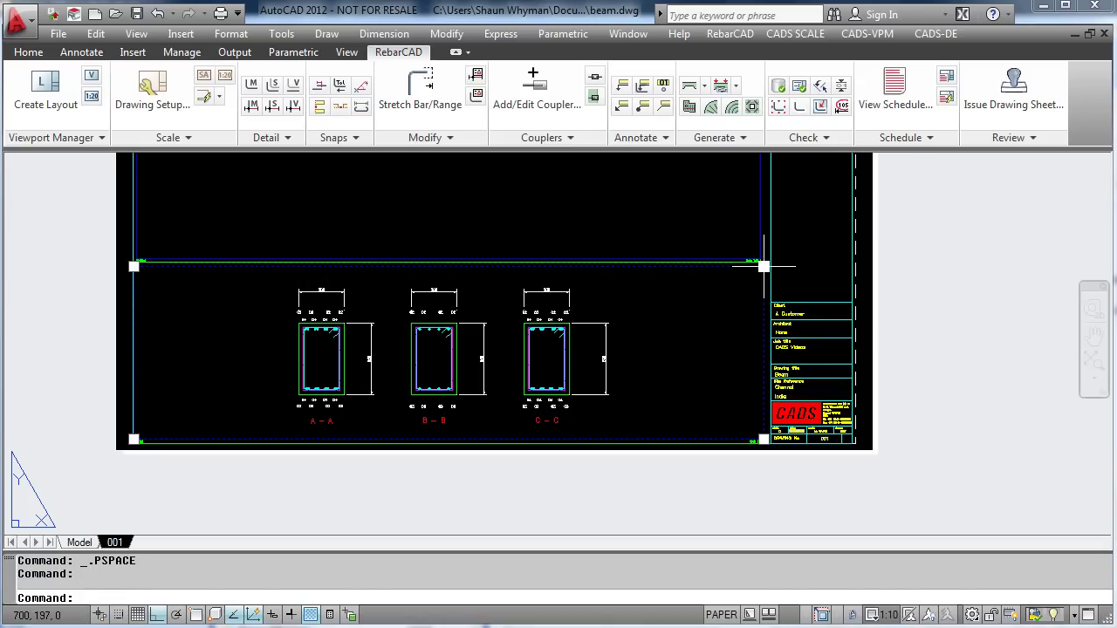
left_click(764, 266)
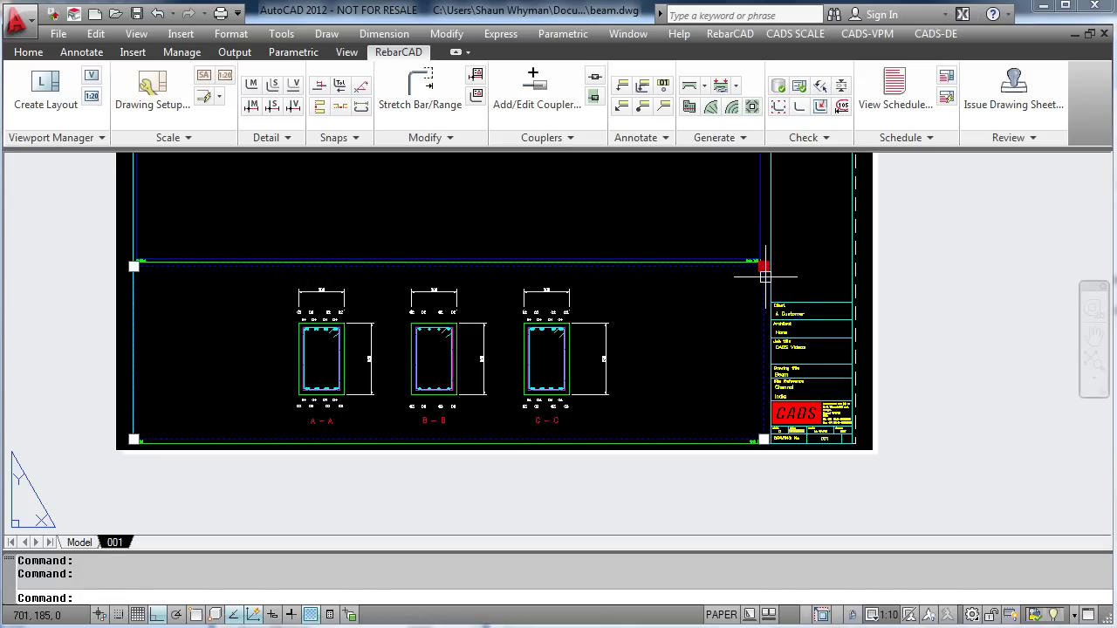
left_click(763, 439)
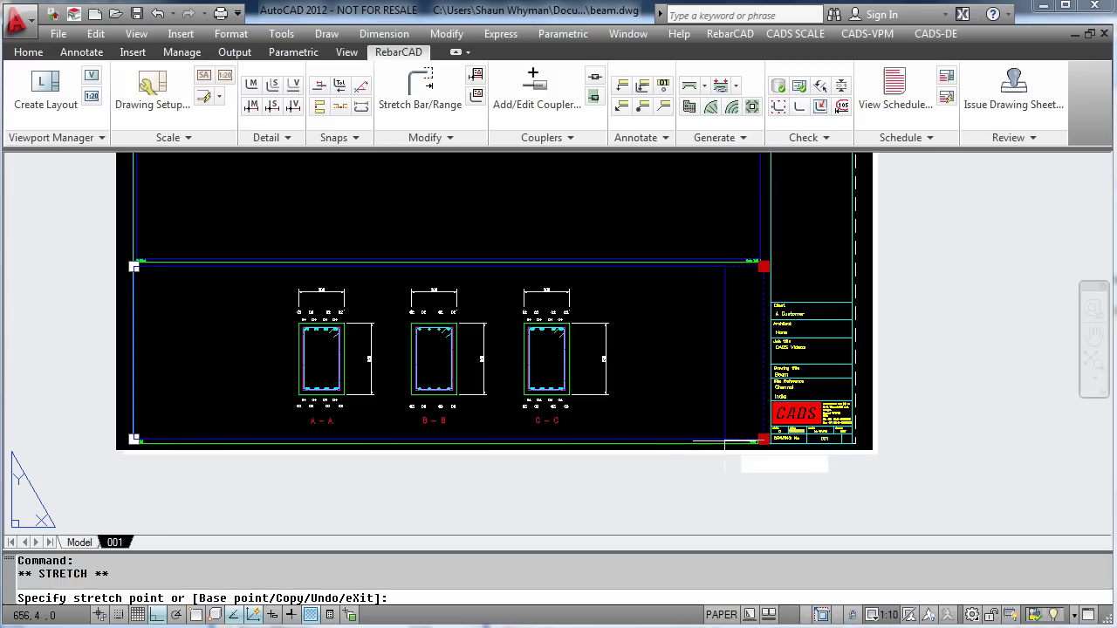
left_click(506, 445)
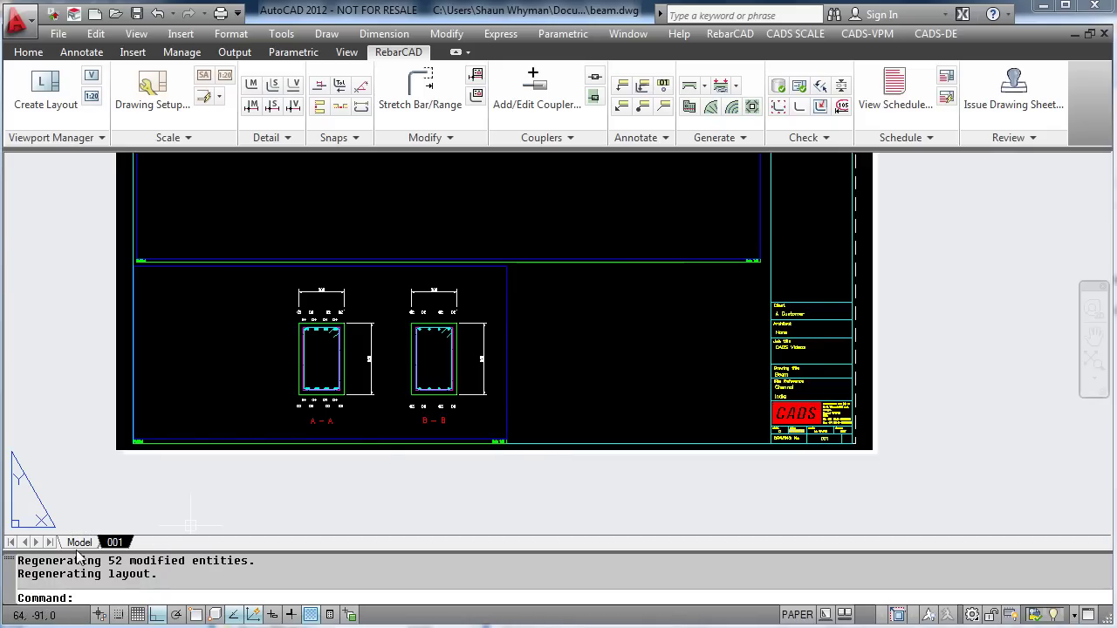
Step: Examine the annotation of section C-C outside the narrowed 1:10 viewport frame in model space
key("Escape")
key("Escape")
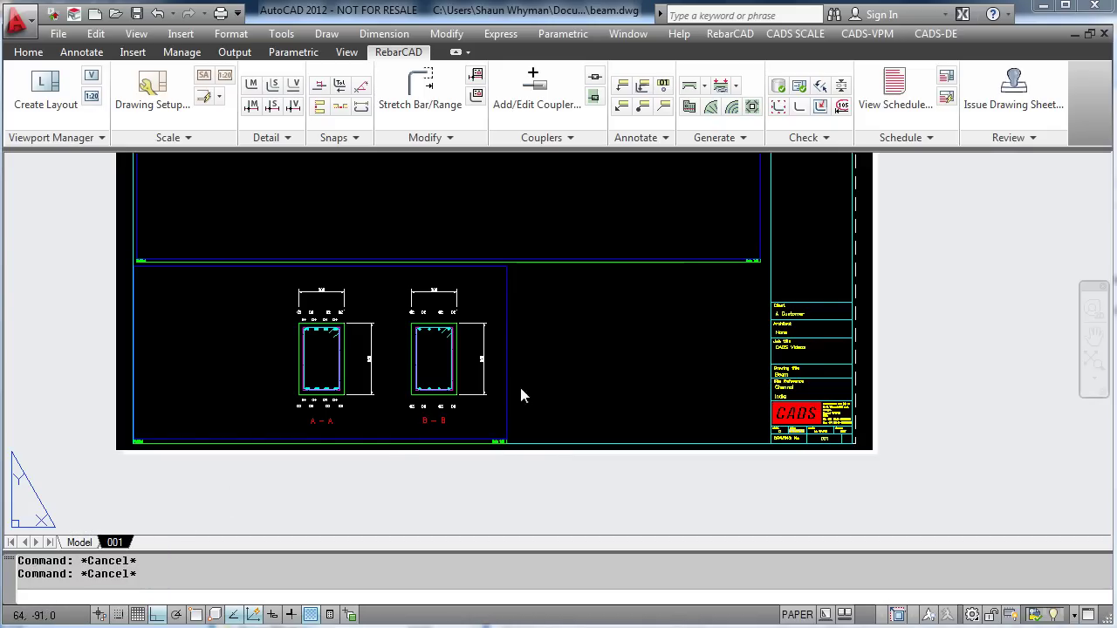
key("ctrl+Page_Up")
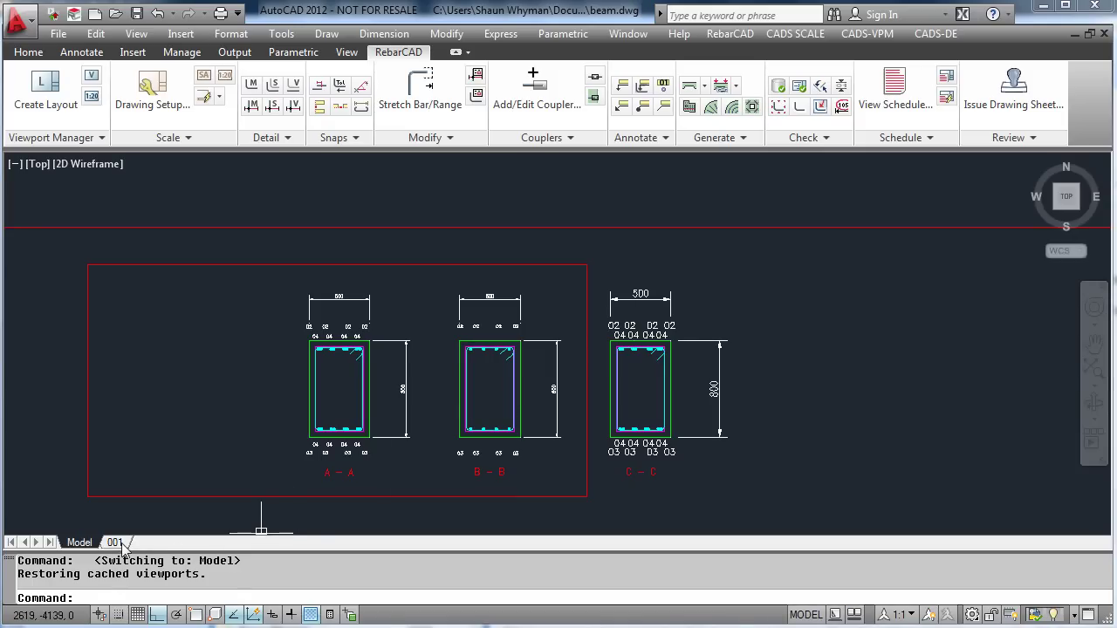
key("Escape")
key("Escape")
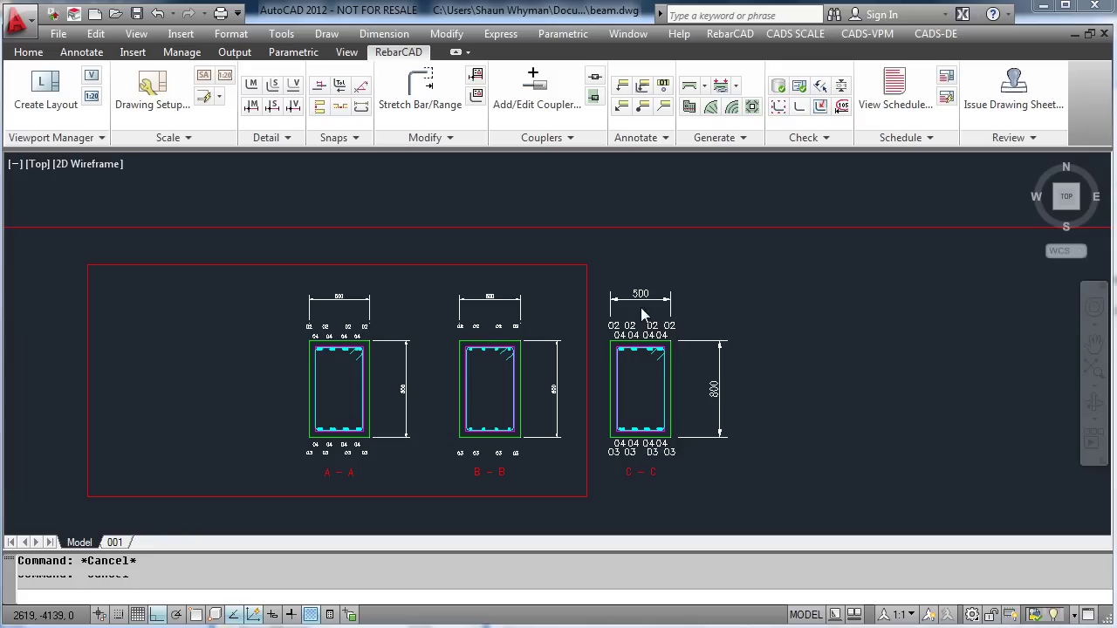
Step: Create a rectangular 1:5 viewport on layout 001, from the end of the 1:10 viewport to the title block column and overlapping the 1:20 viewport
key("ctrl+Page_Down")
middle_click_drag(664, 221, 651, 279)
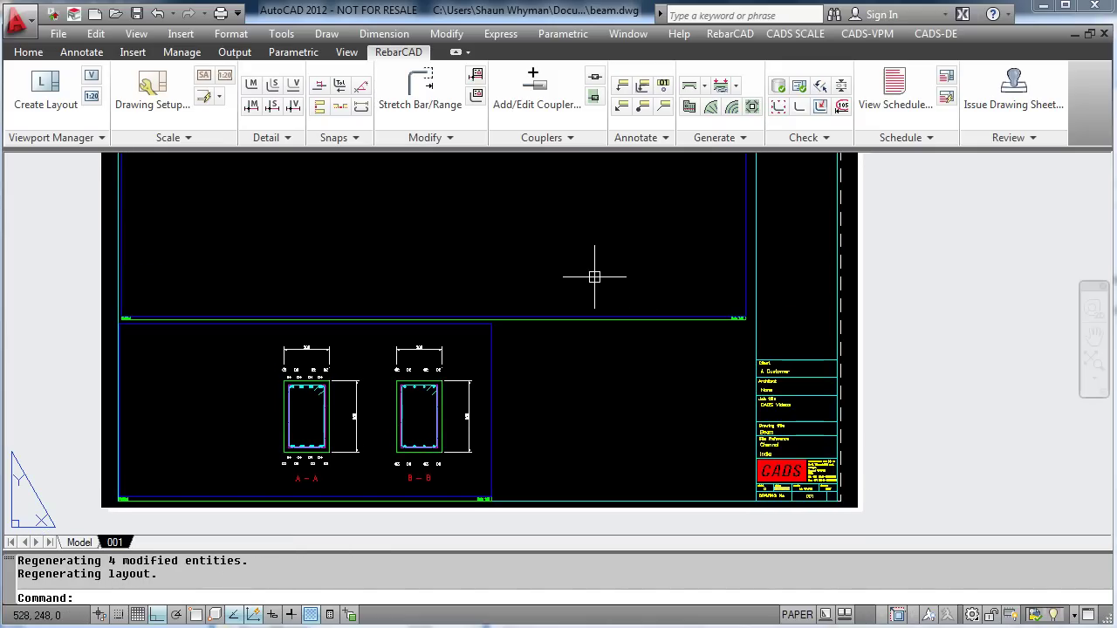
left_click(91, 76)
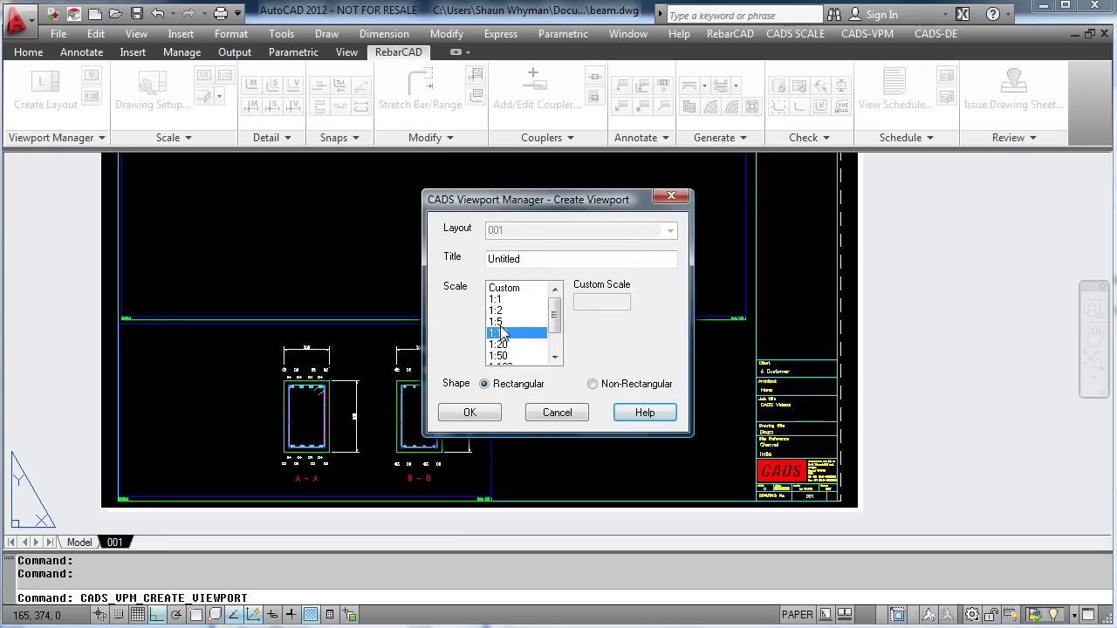
left_click(497, 323)
left_click(471, 414)
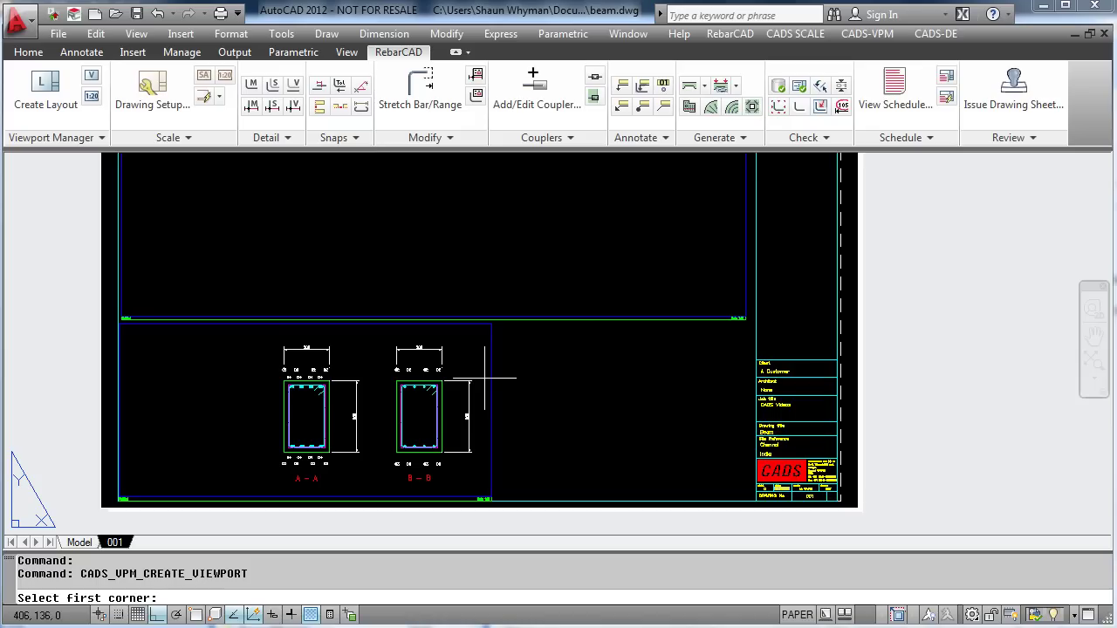
left_click(478, 209)
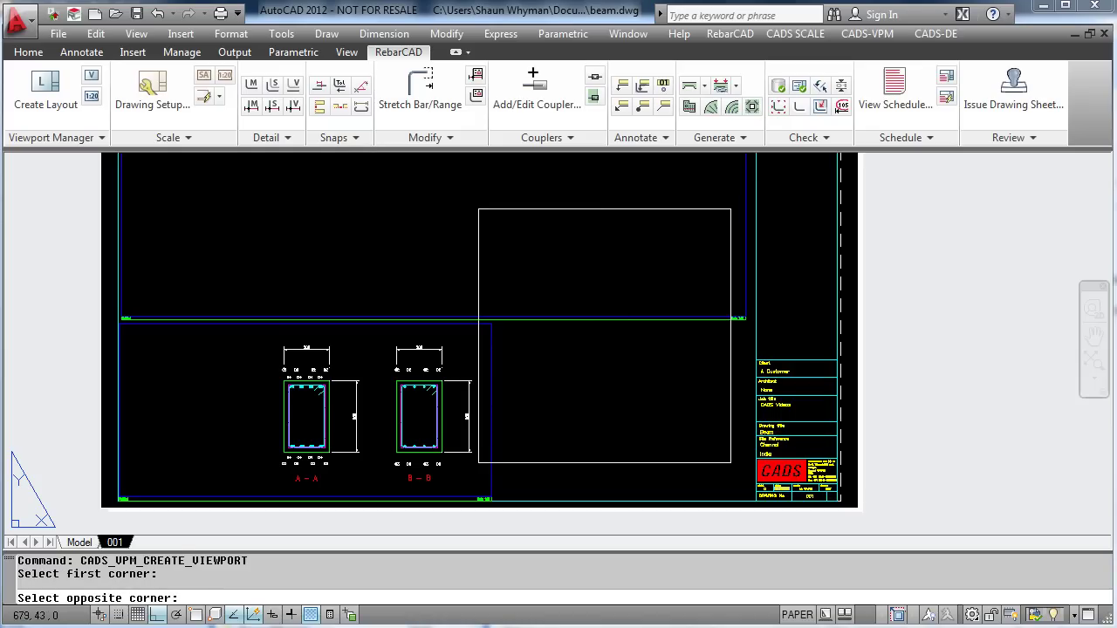
left_click(756, 503)
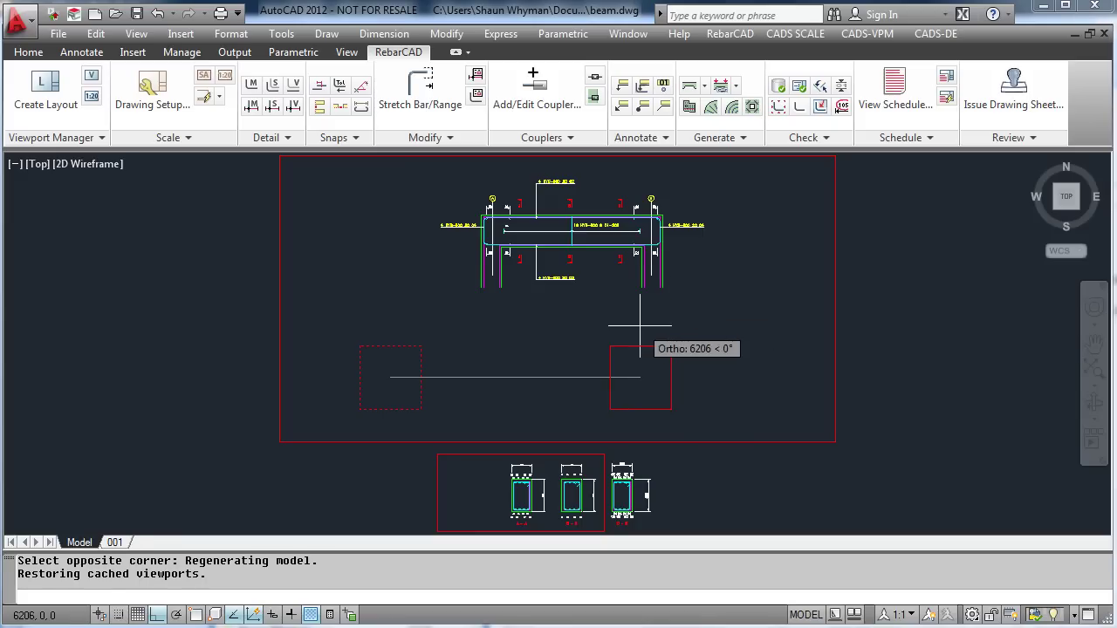
Step: Turn Ortho off and place the 1:5 viewport frame around section C-C in model space
key("F8")
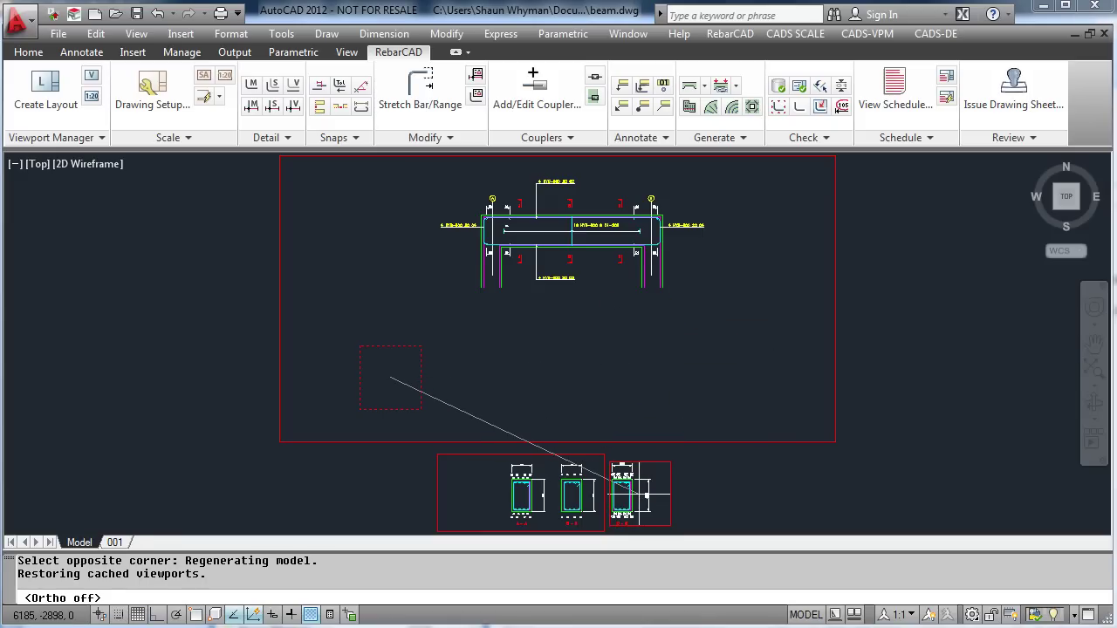
left_click(647, 496)
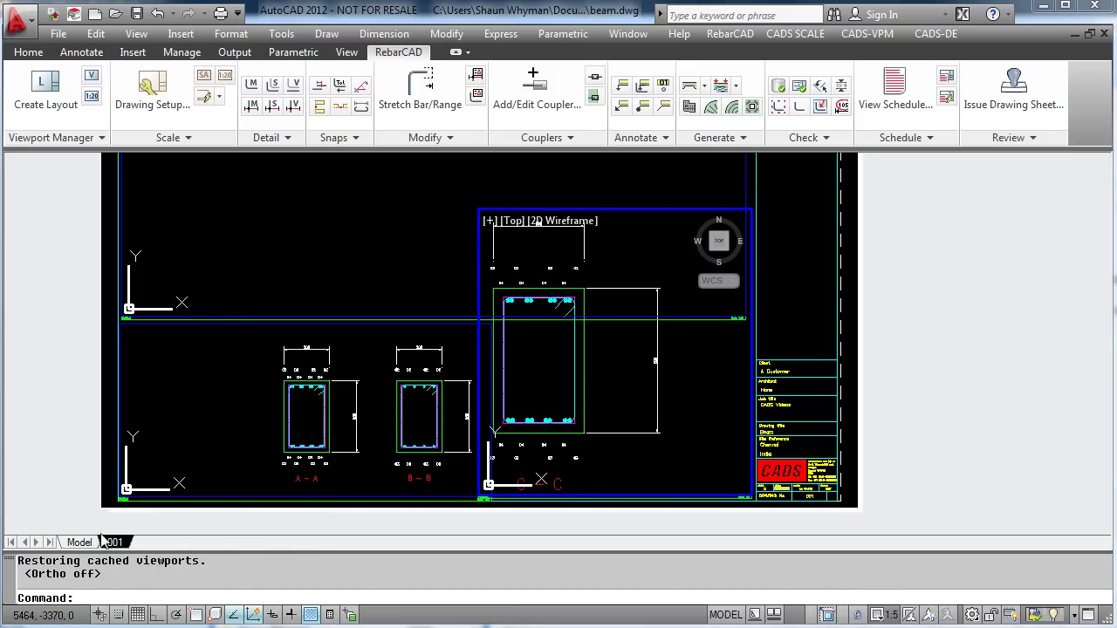
key("Escape")
key("Escape")
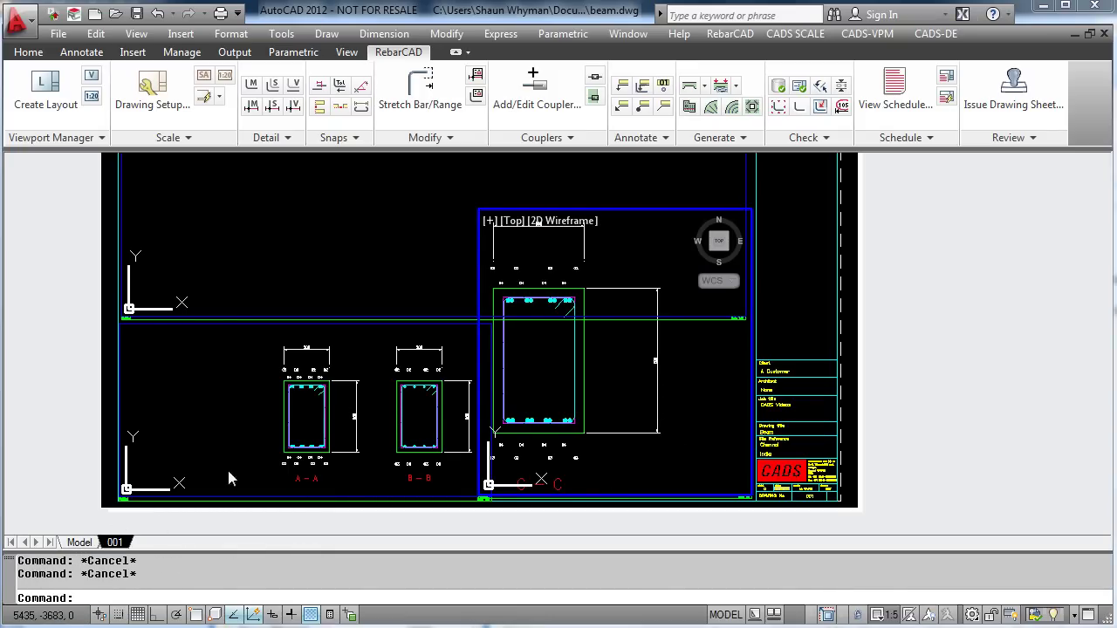
Step: Compare the annotation sizes of sections B-B and C-C in model space
key("ctrl+Page_Up")
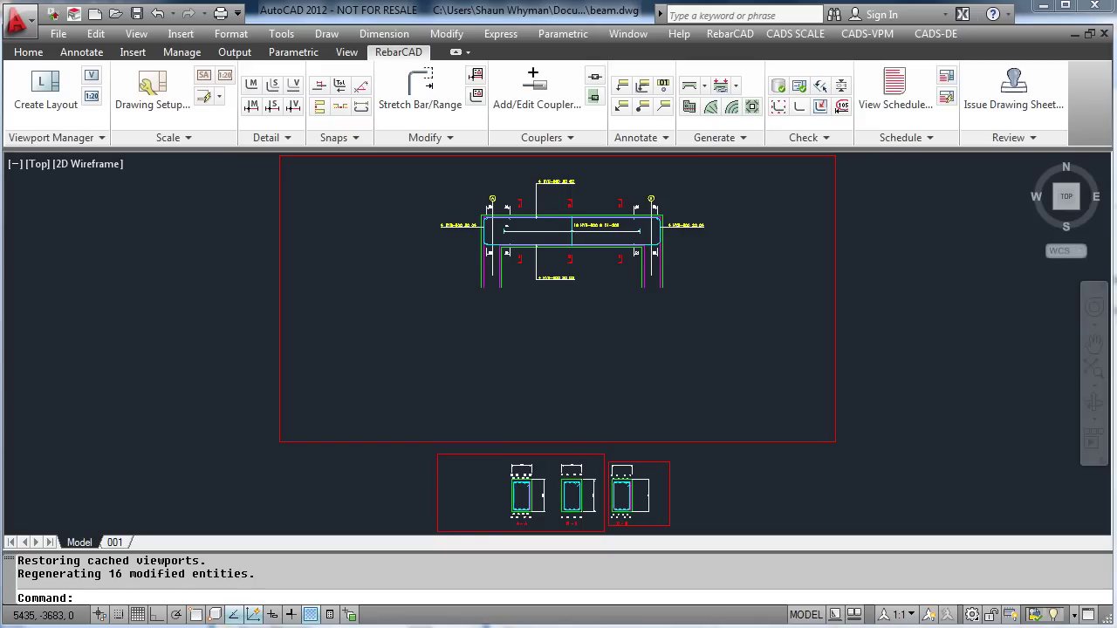
middle_click_drag(588, 496, 591, 367)
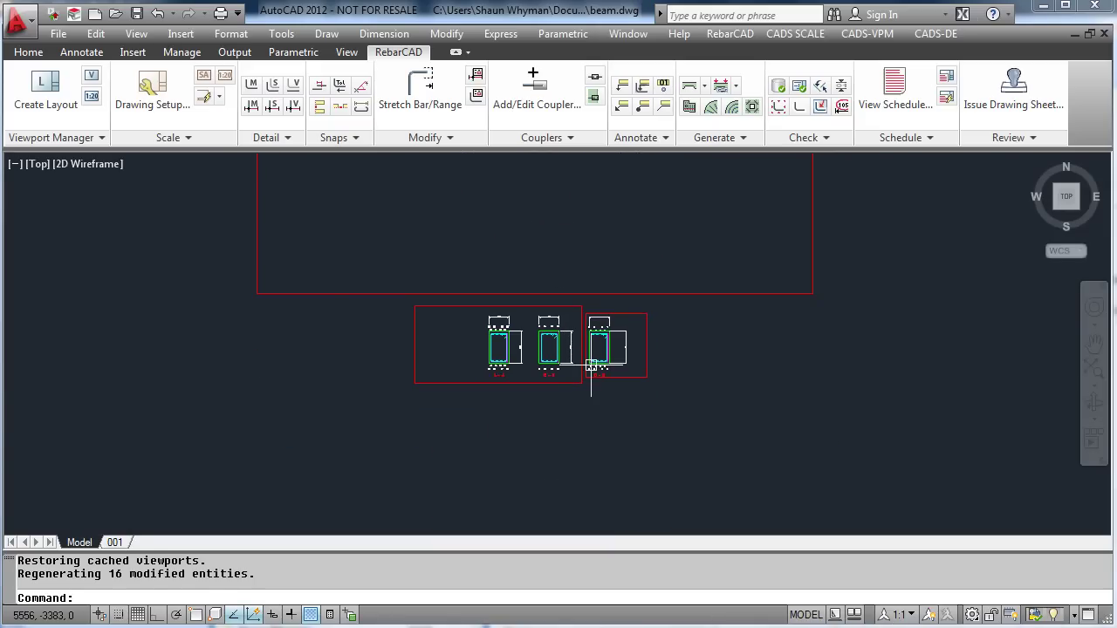
scroll(591, 364, "up", 6)
scroll(582, 351, "up", 2)
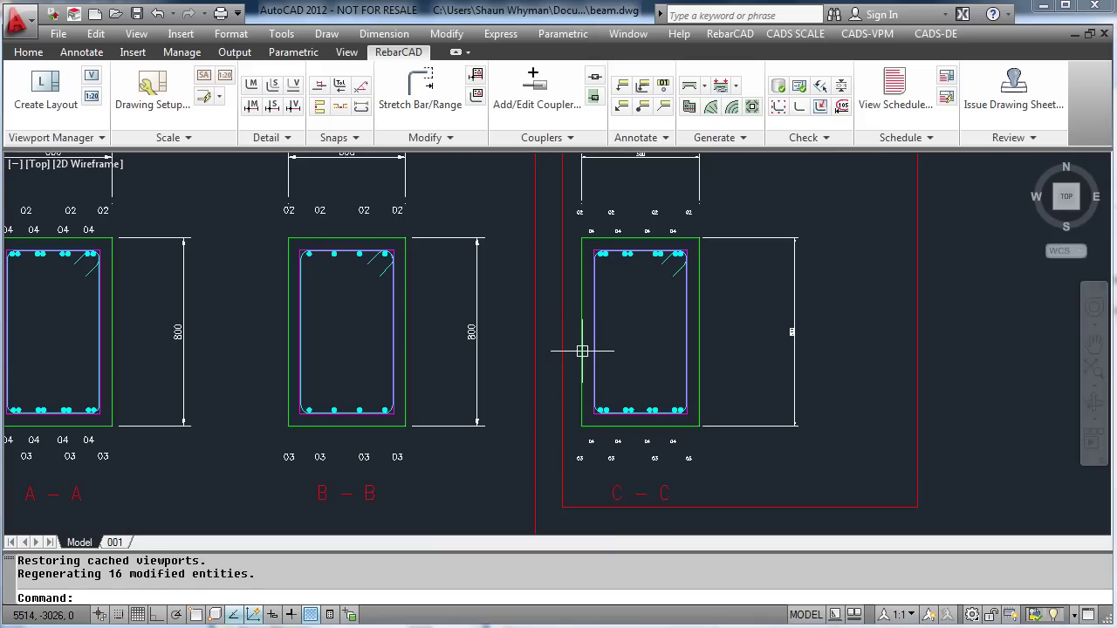
scroll(582, 351, "up", 2)
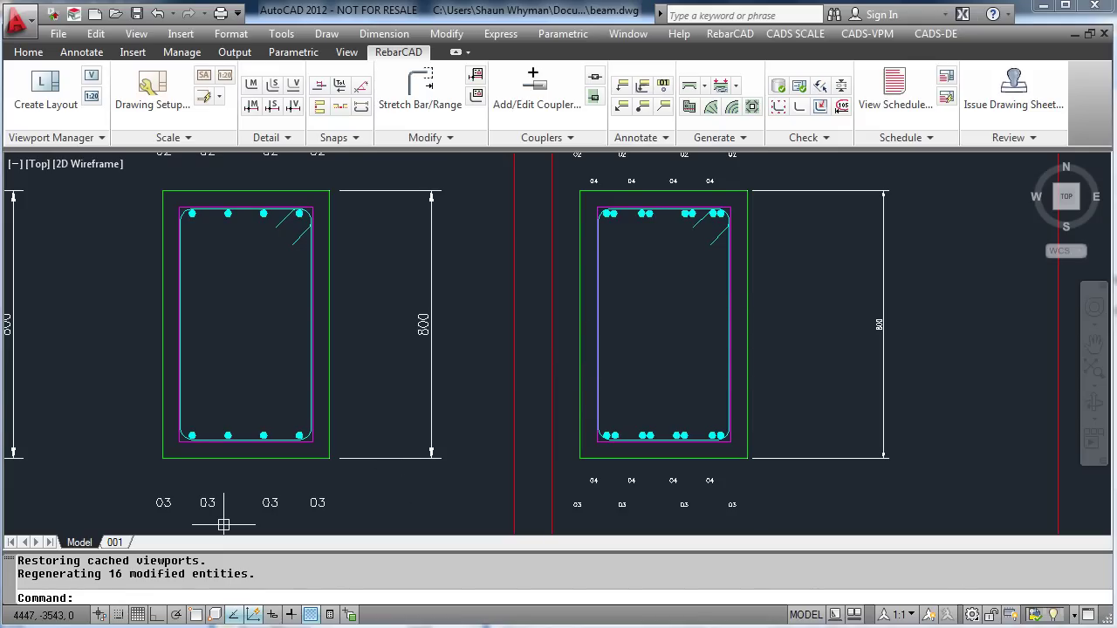
Step: Return to layout 001, show the whole sheet and turn off the VIEWPORT_ENTS layer
left_click(115, 543)
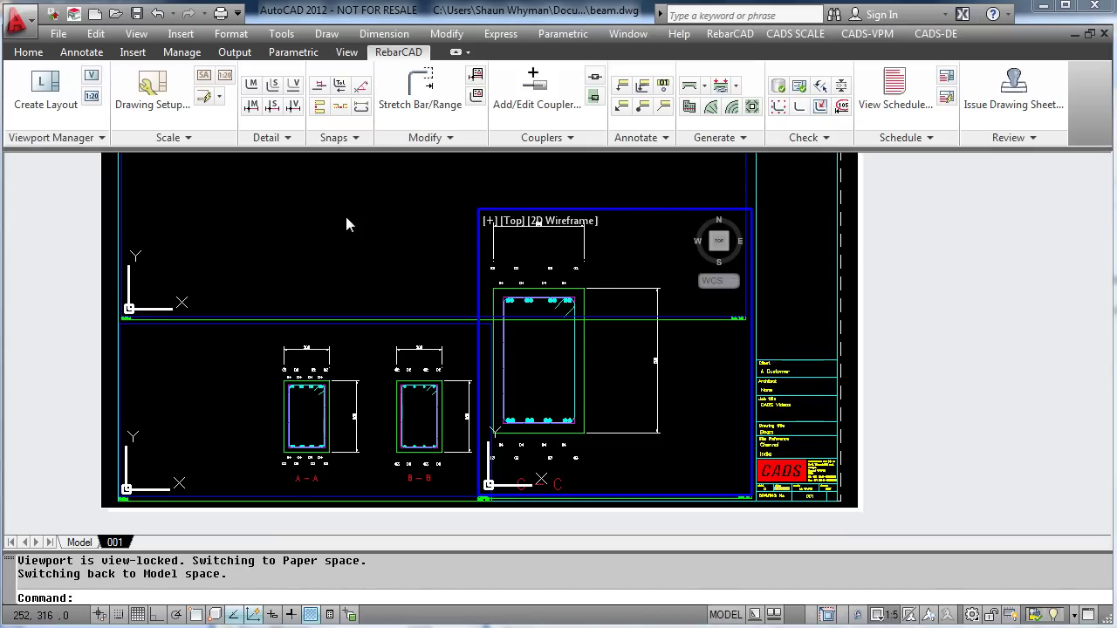
middle_click(345, 213)
middle_click(345, 213)
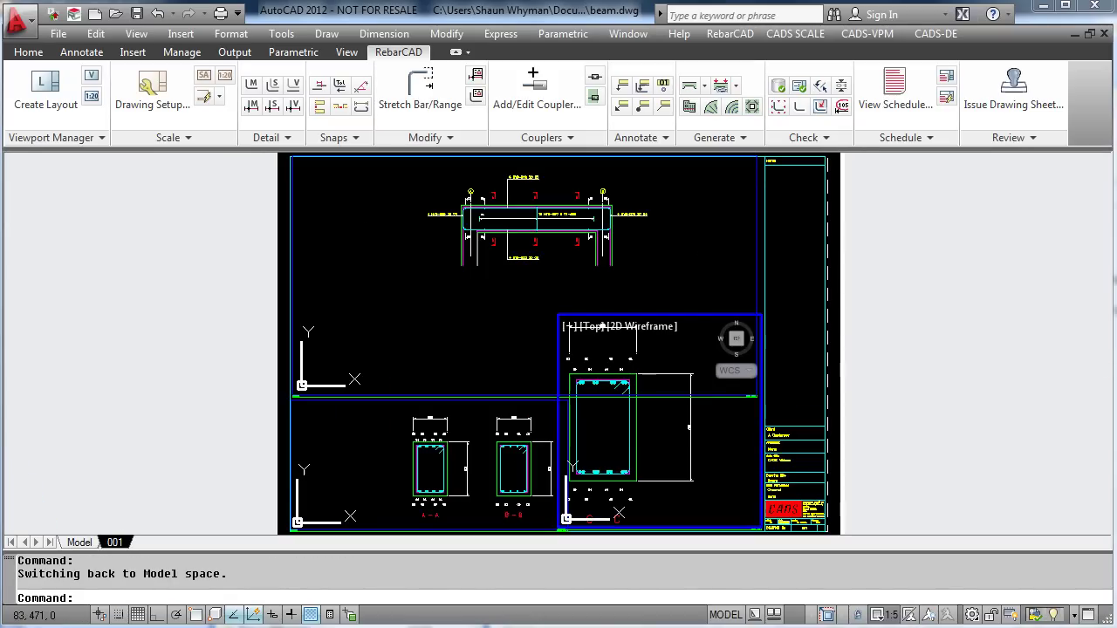
left_click(29, 52)
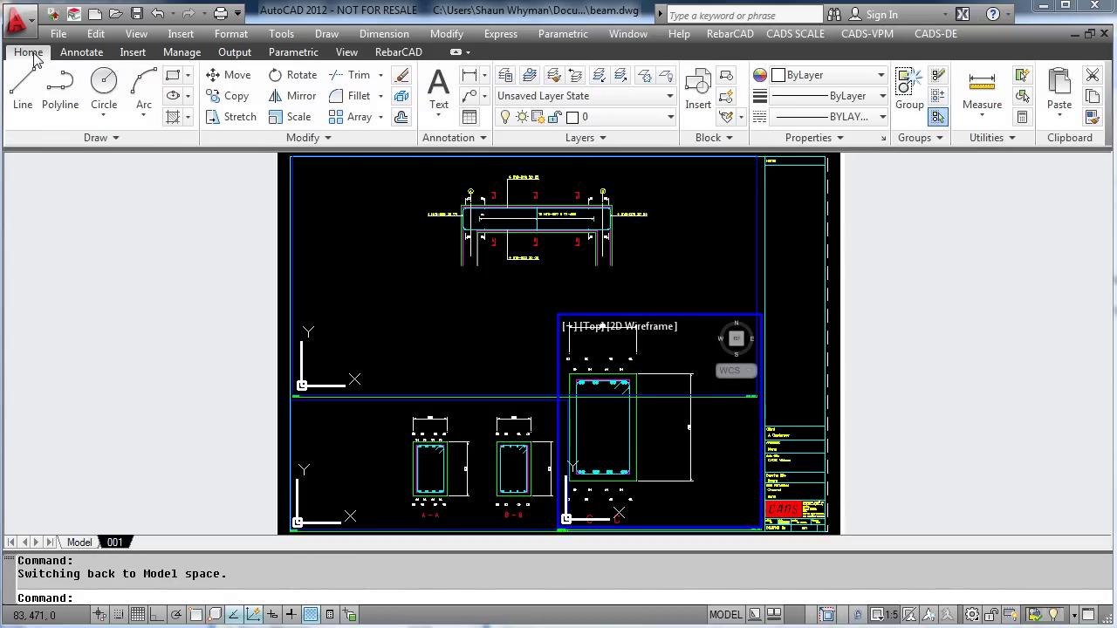
left_click(671, 117)
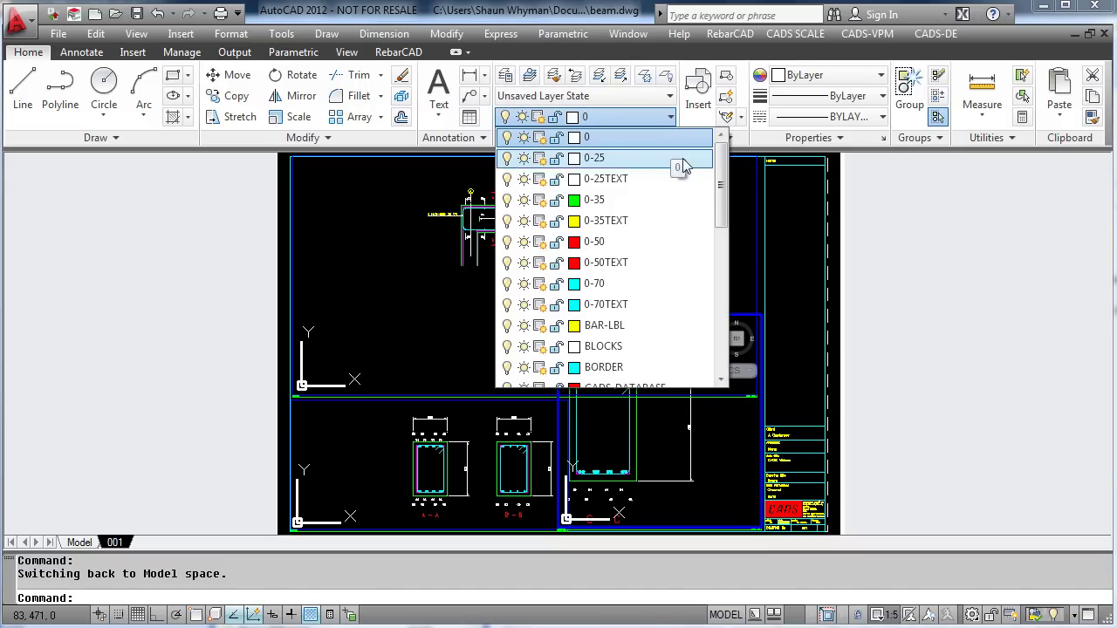
left_click_drag(723, 181, 721, 332)
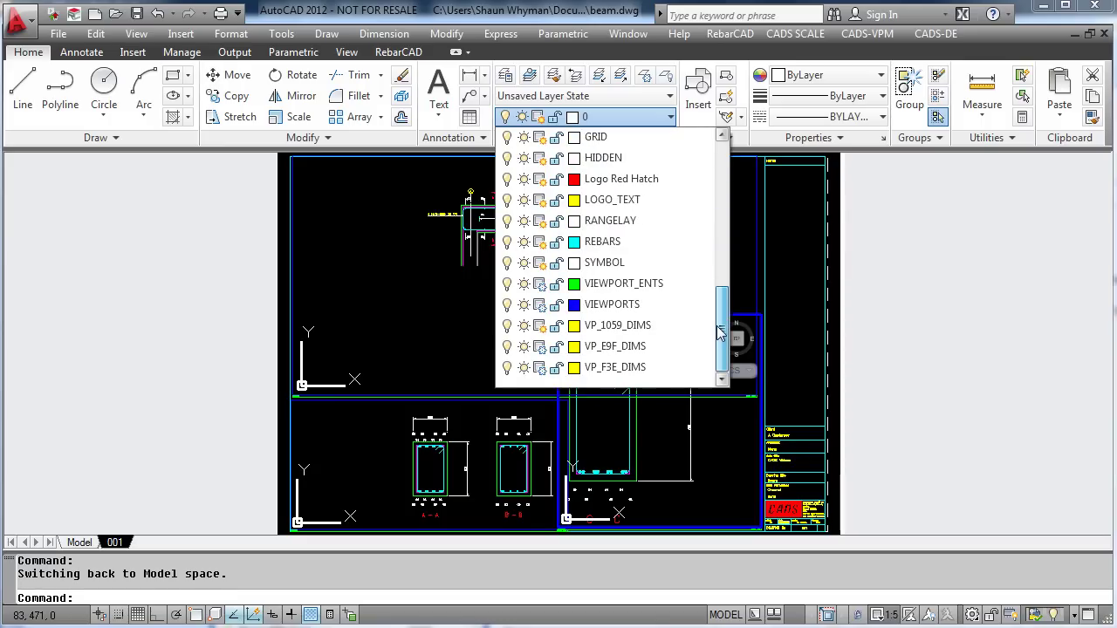
left_click(507, 283)
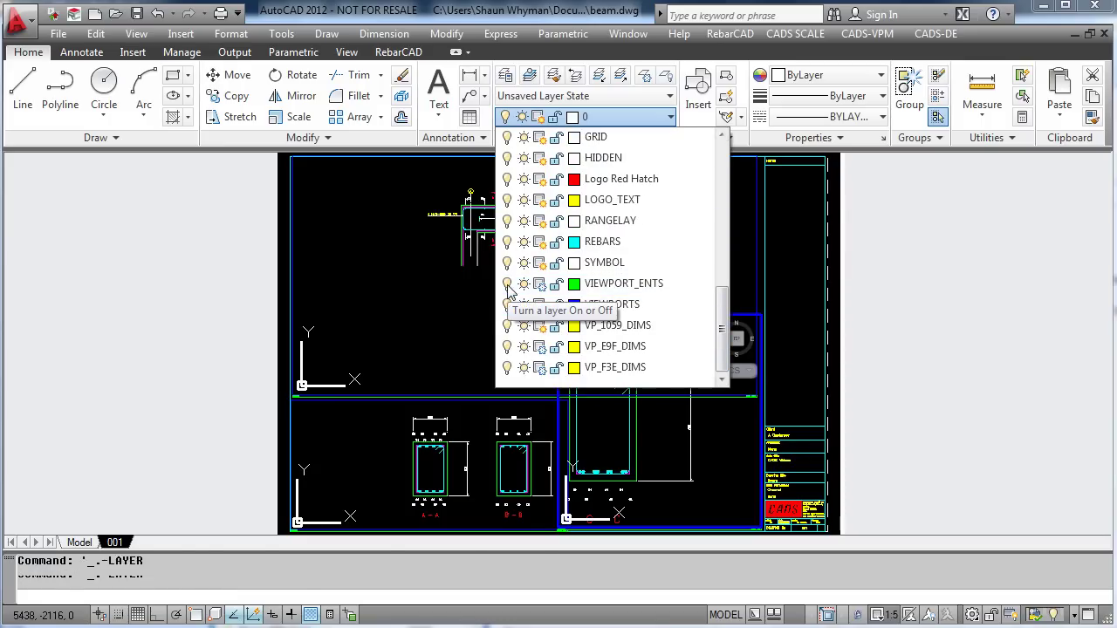